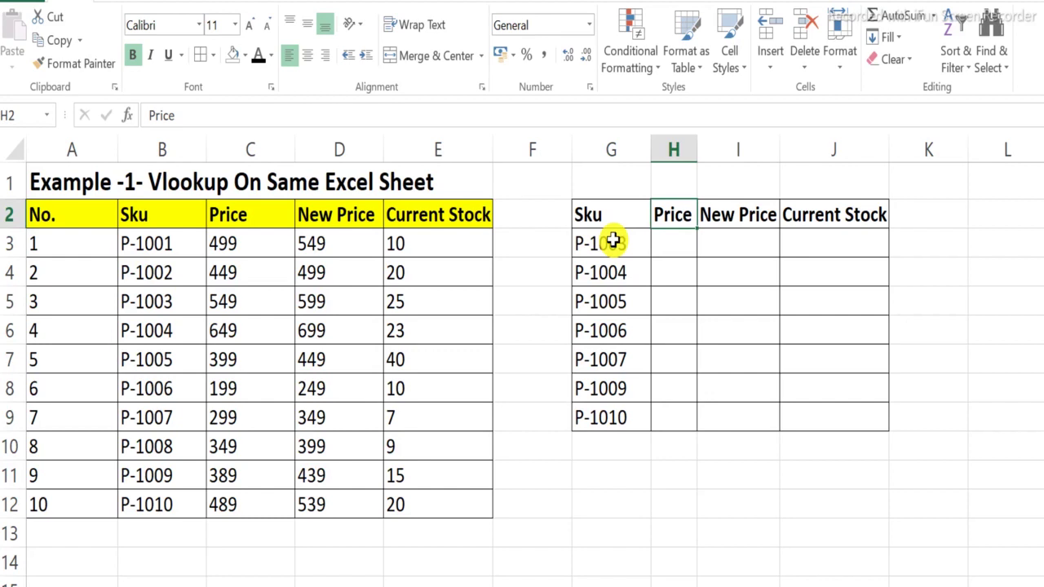
Go to H3, the Price cell for Sku P-1003, after checking the empty result cells in row 3
click(612, 242)
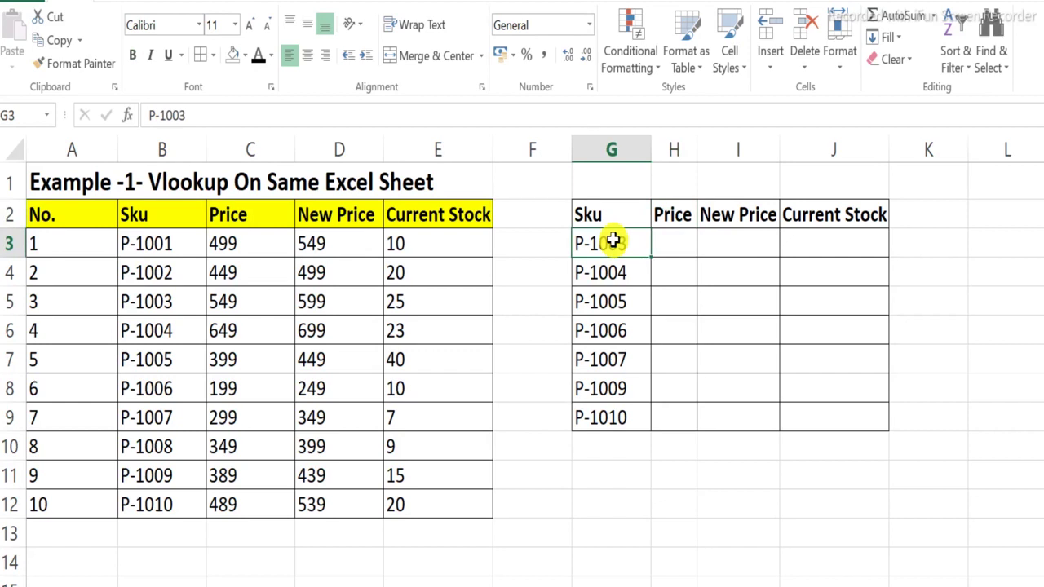
key(Right)
key(Right)
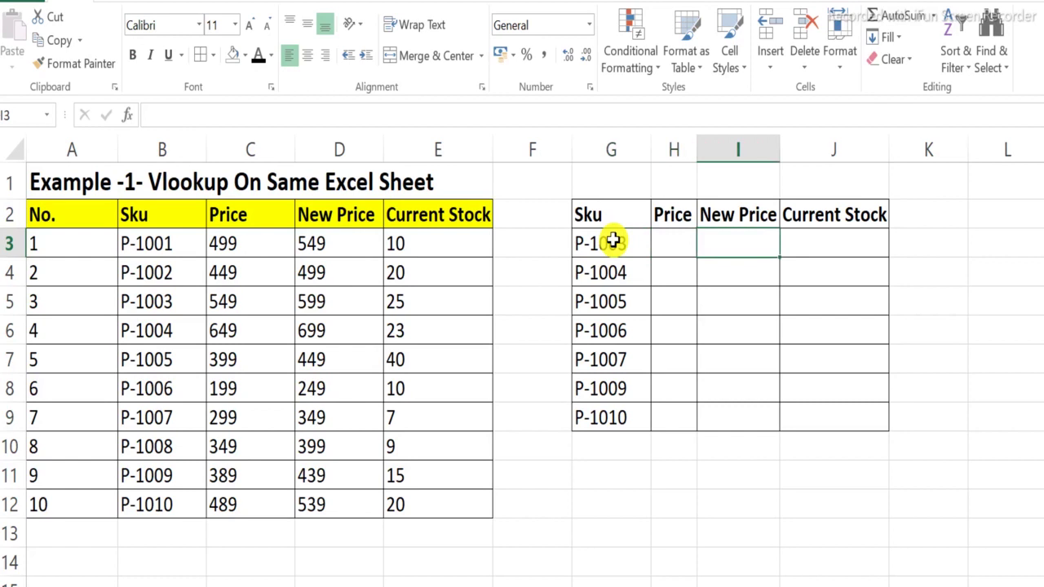
key(Right)
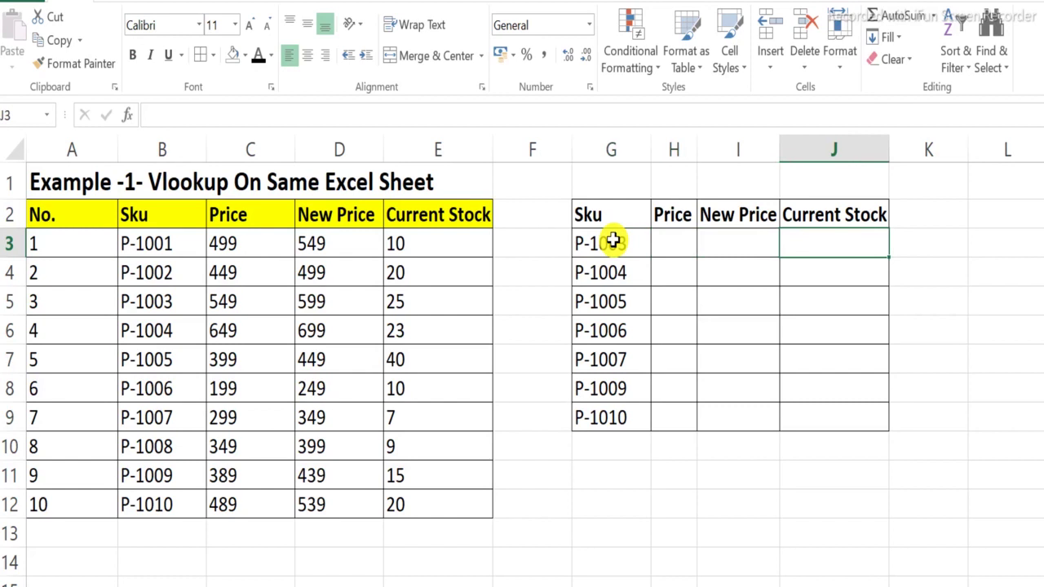
key(Left)
key(Left)
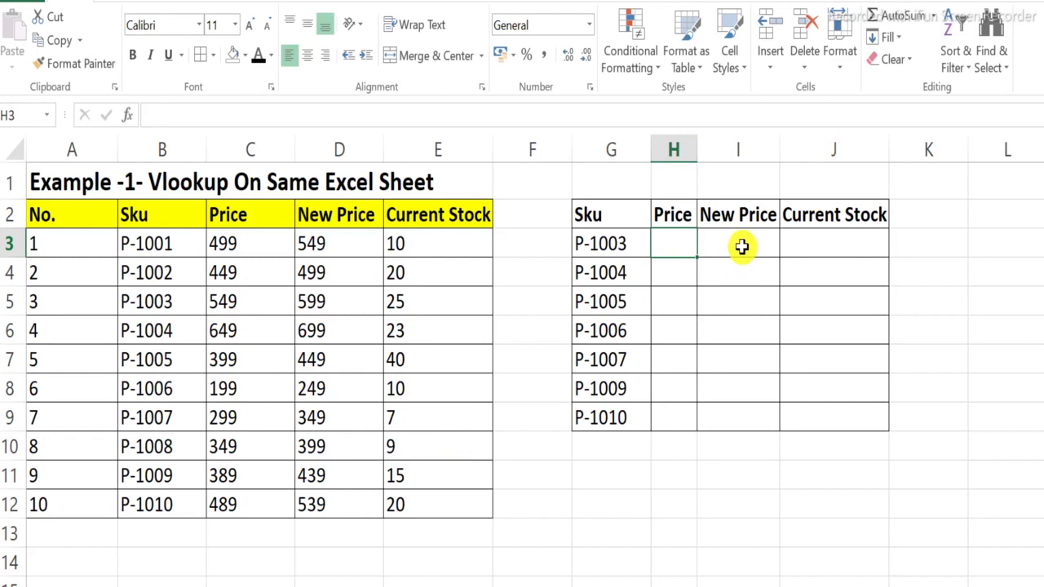
Start a VLOOKUP in H3 with lookup value G3:G9 and table range B3:C12
text(=)
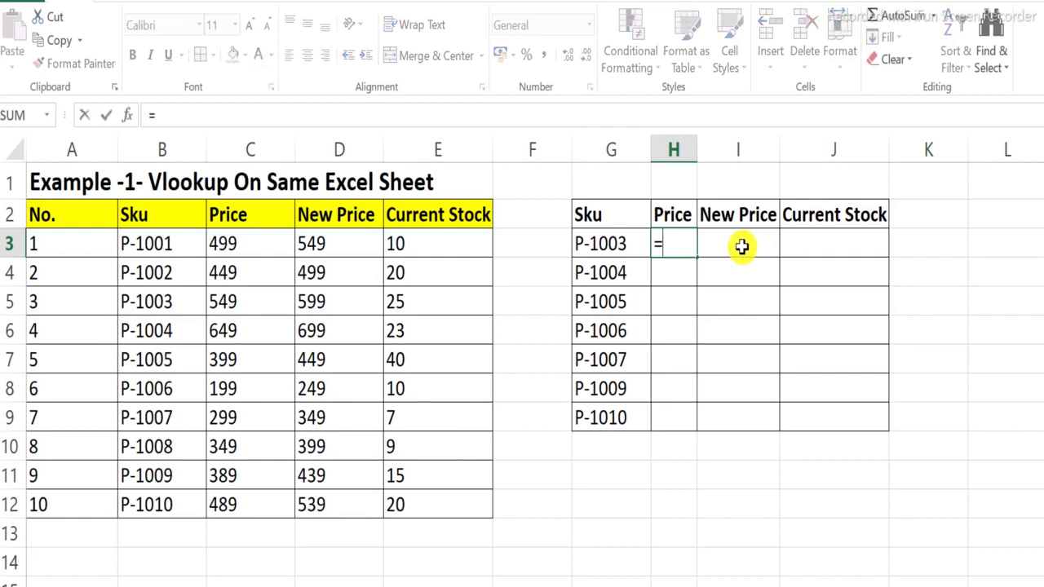
text(vlo)
key(Tab)
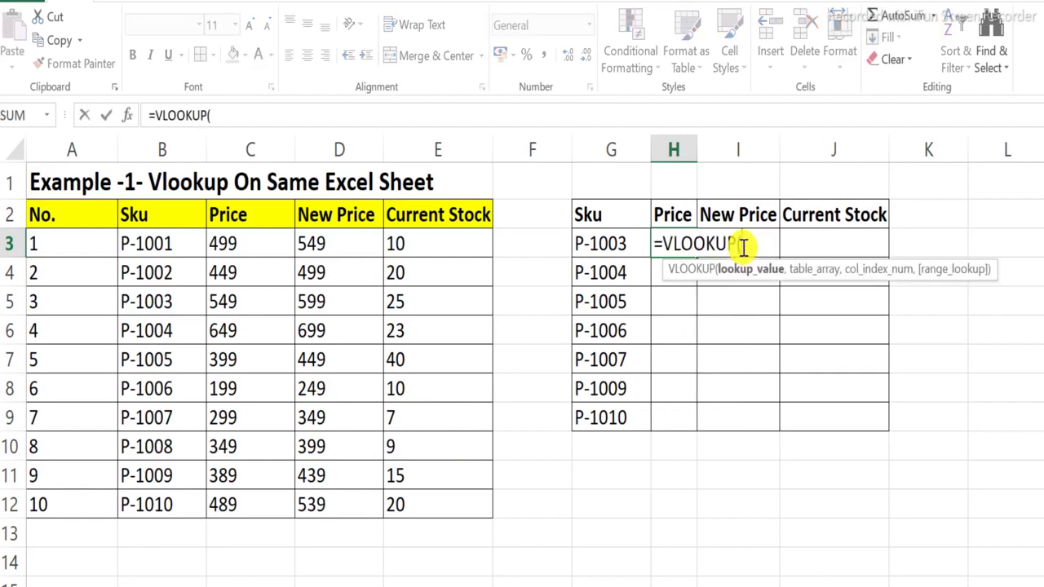
key(Left)
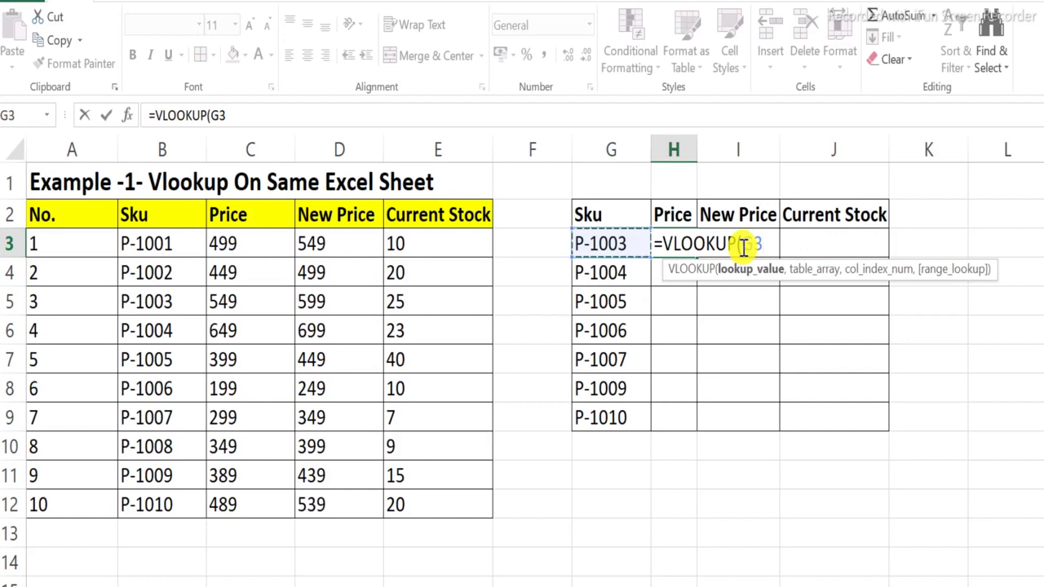
key(ctrl+shift+Down)
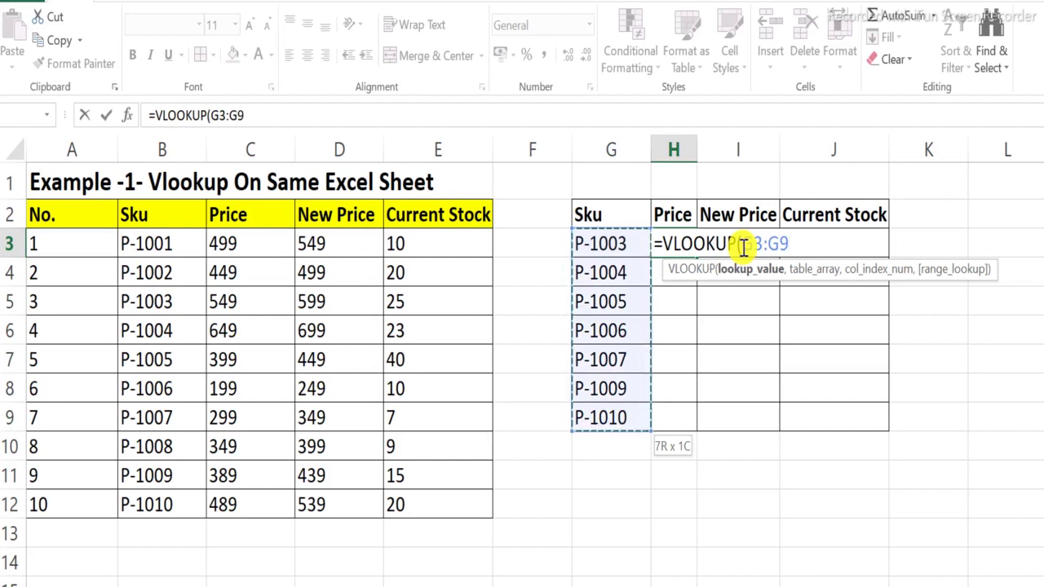
text(,)
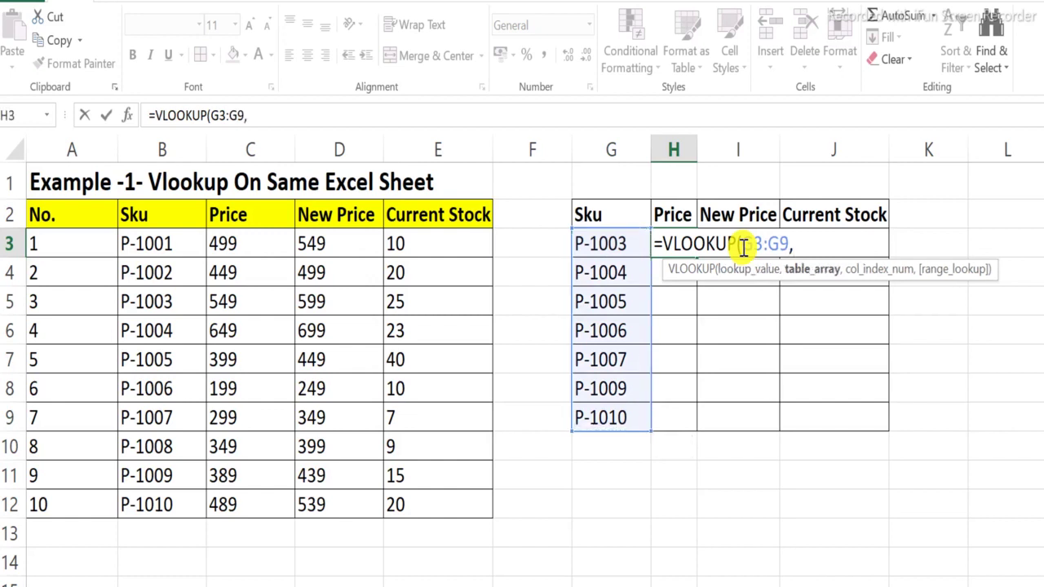
key(Left)
key(Left)
key(Left)
key(Left)
key(Left)
key(Left)
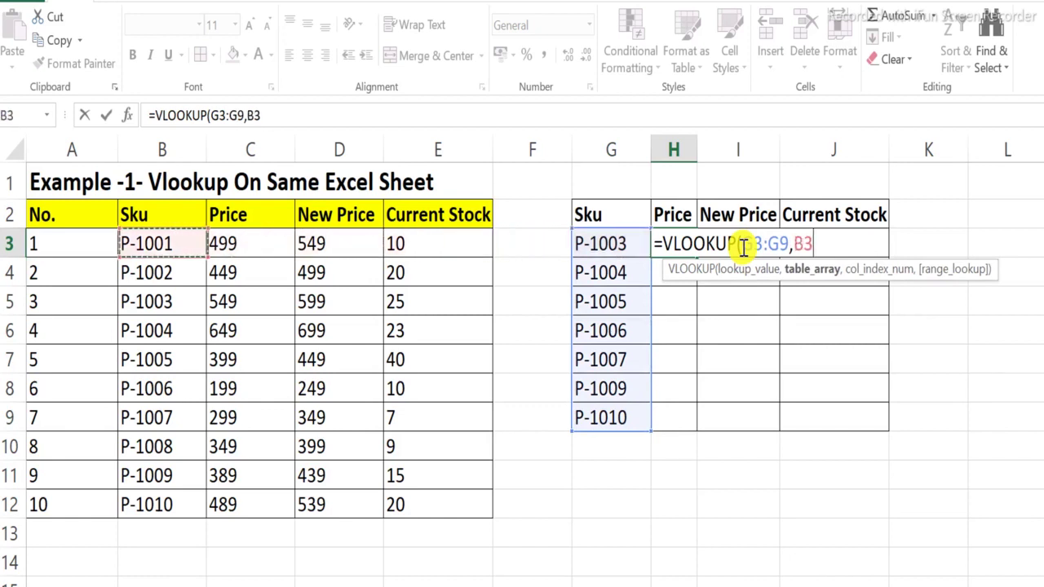
key(Down)
key(Up)
key(ctrl+shift+Down)
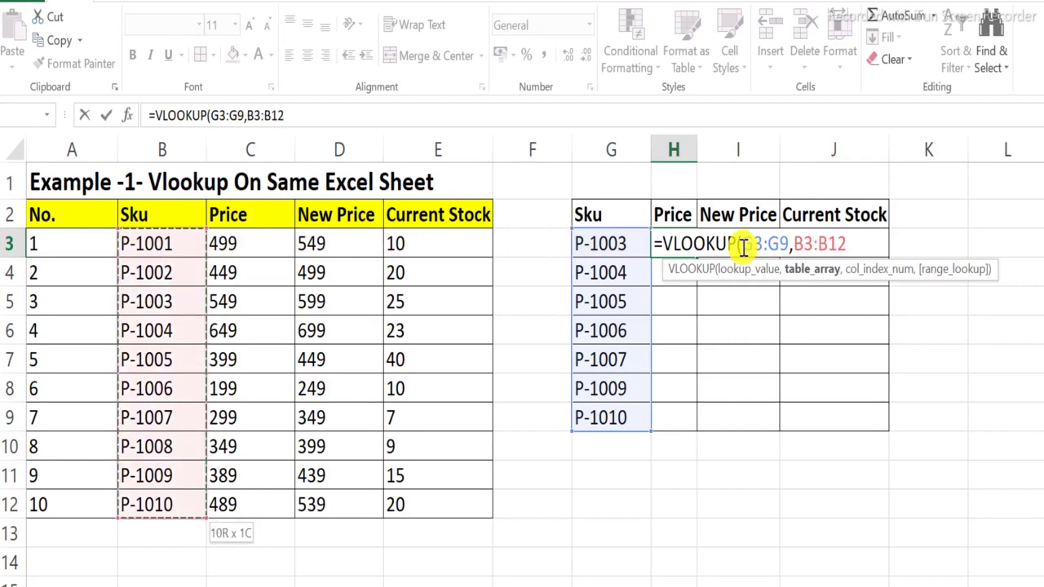
key(shift+Right)
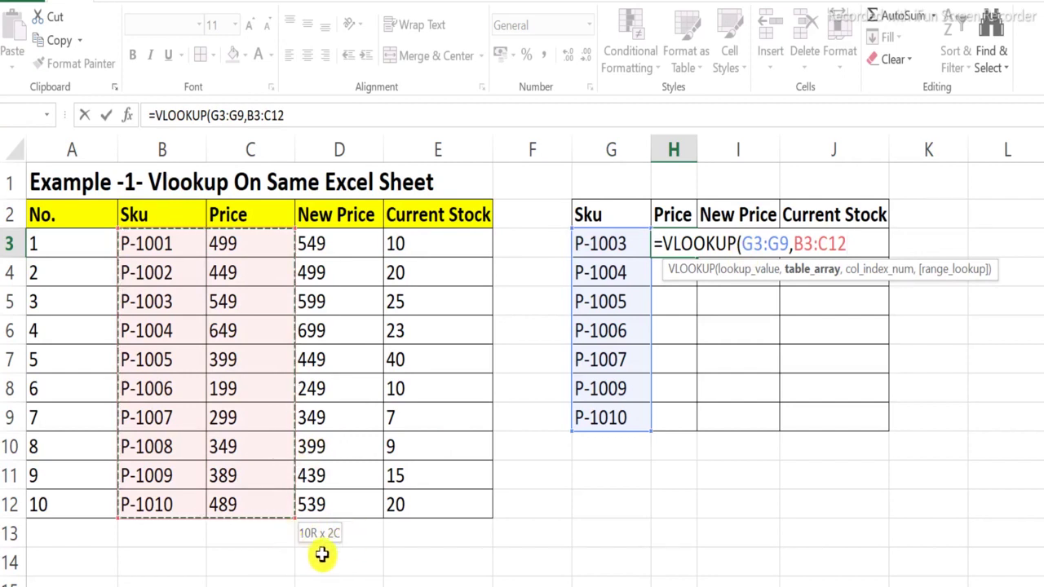
Complete the H3 lookup with column 2 and FALSE for exact match, returning 549
text(,)
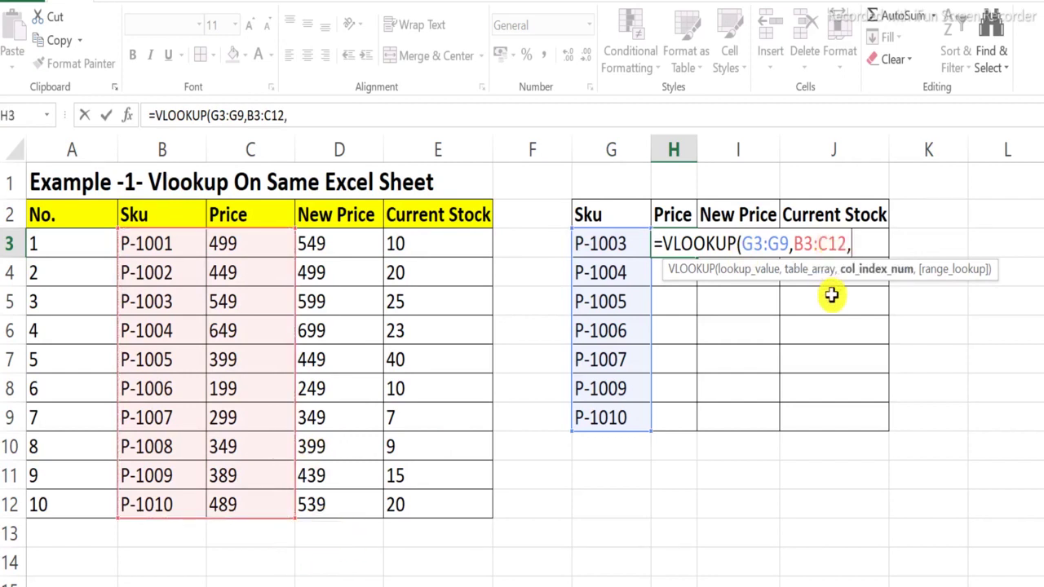
text(2)
text(,)
key(Down)
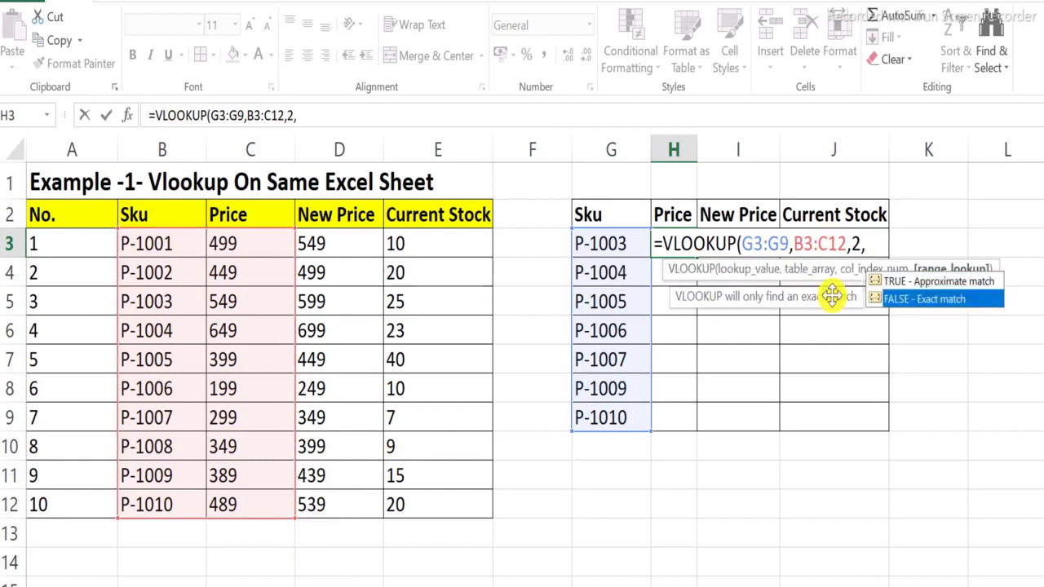
key(Tab)
text())
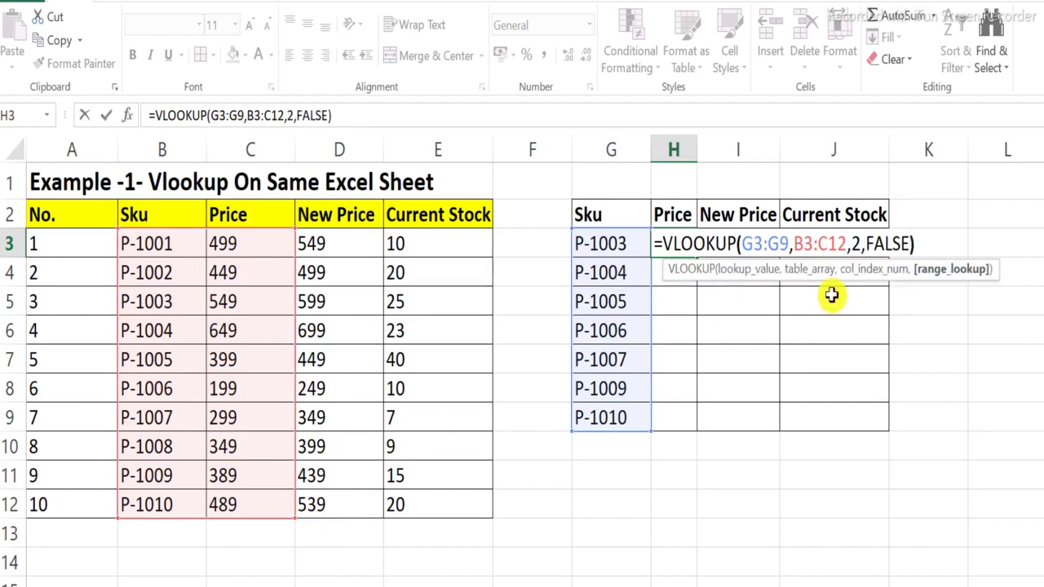
key(Return)
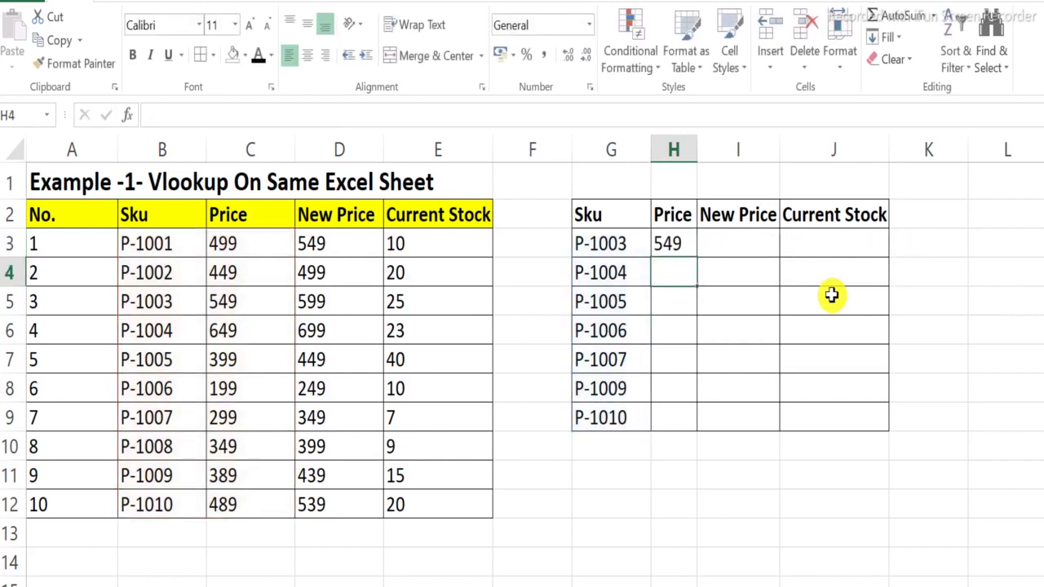
Fill the H3 VLOOKUP down to H9, giving prices 549, 649, 399, 199, 299, 389, 489
click(688, 244)
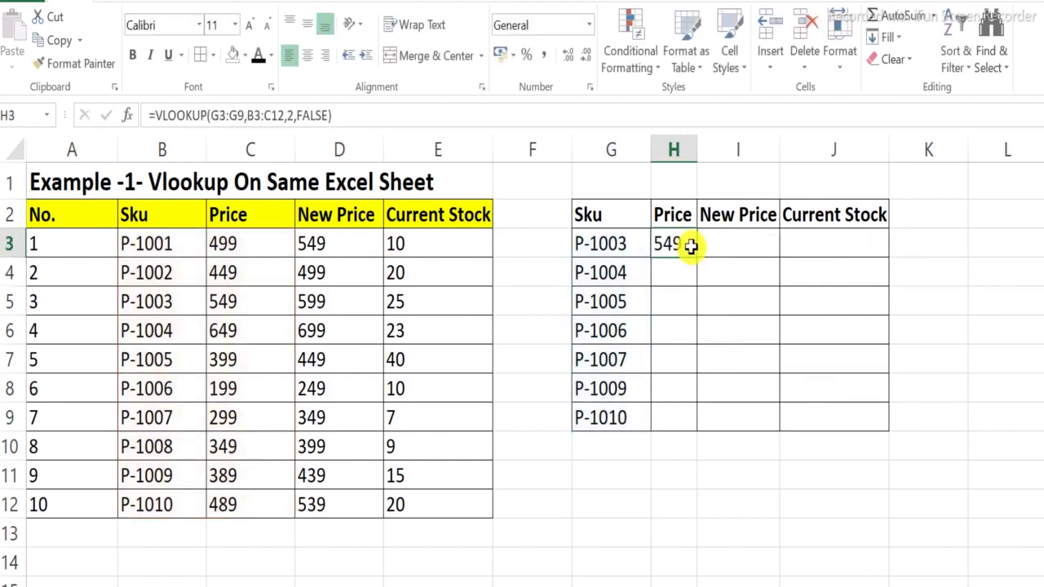
double_click(698, 256)
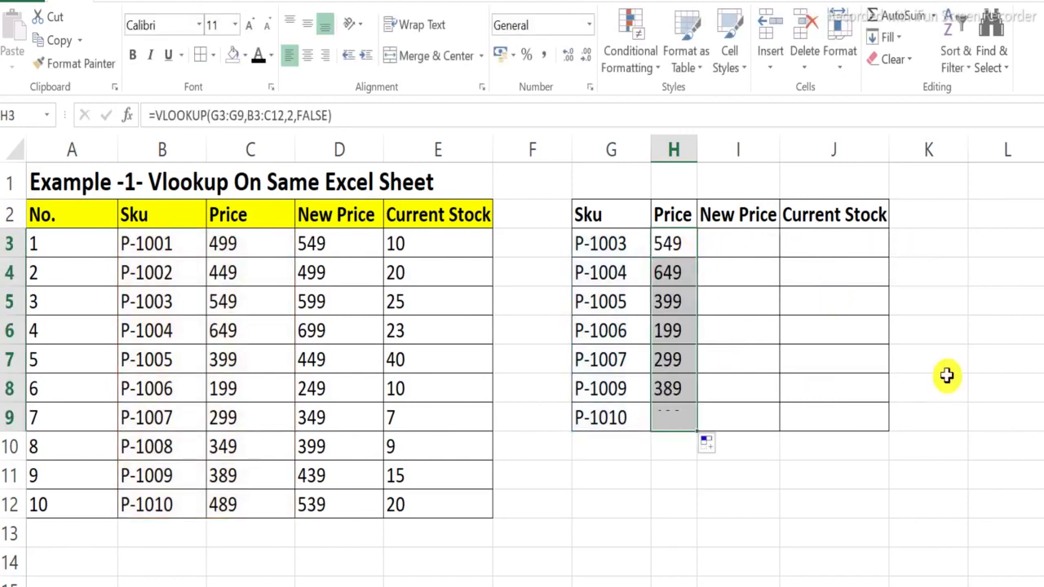
click(789, 352)
click(600, 240)
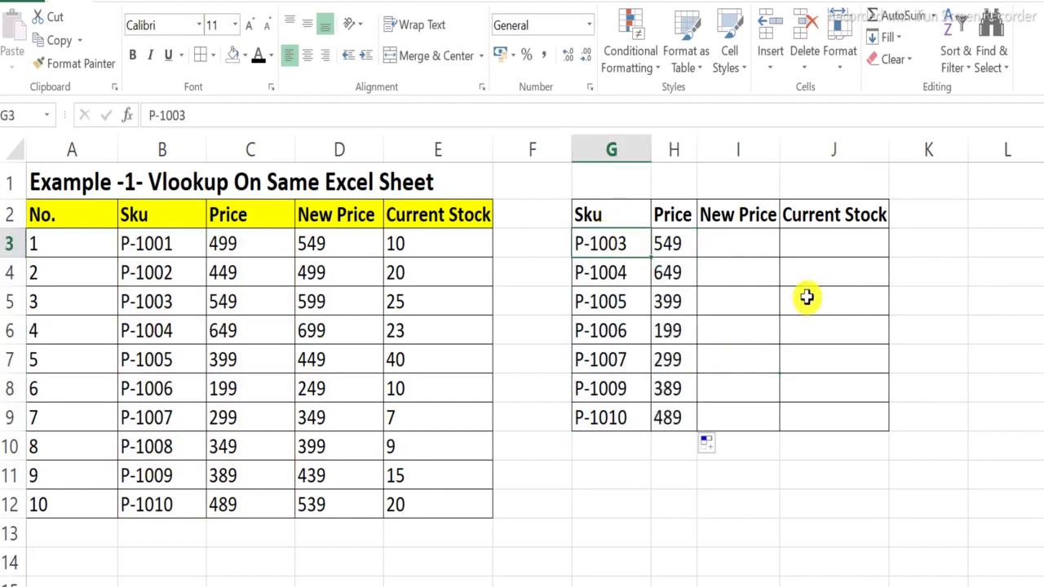
key(Right)
key(Left)
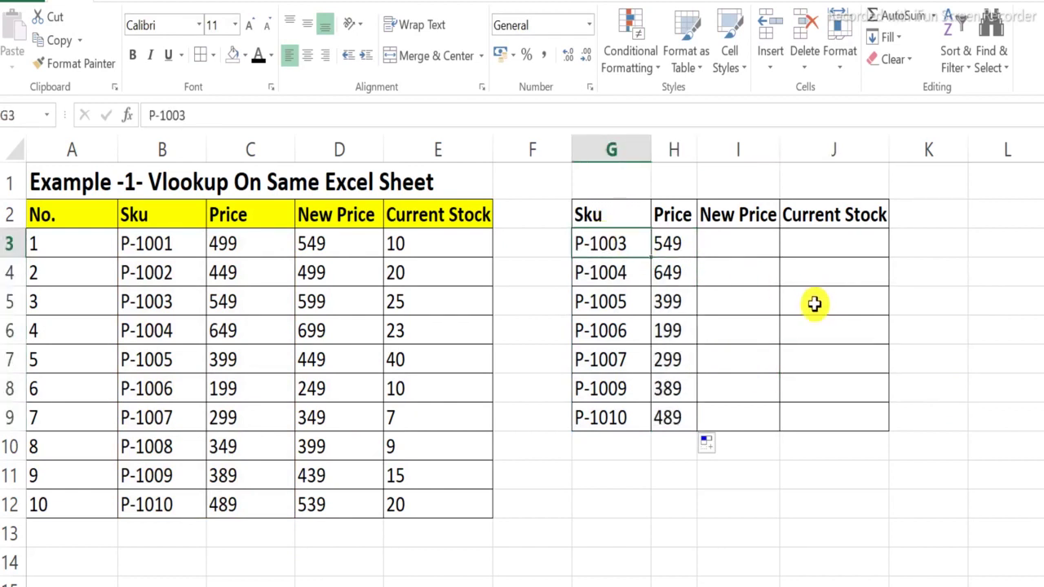
key(Right)
key(Right)
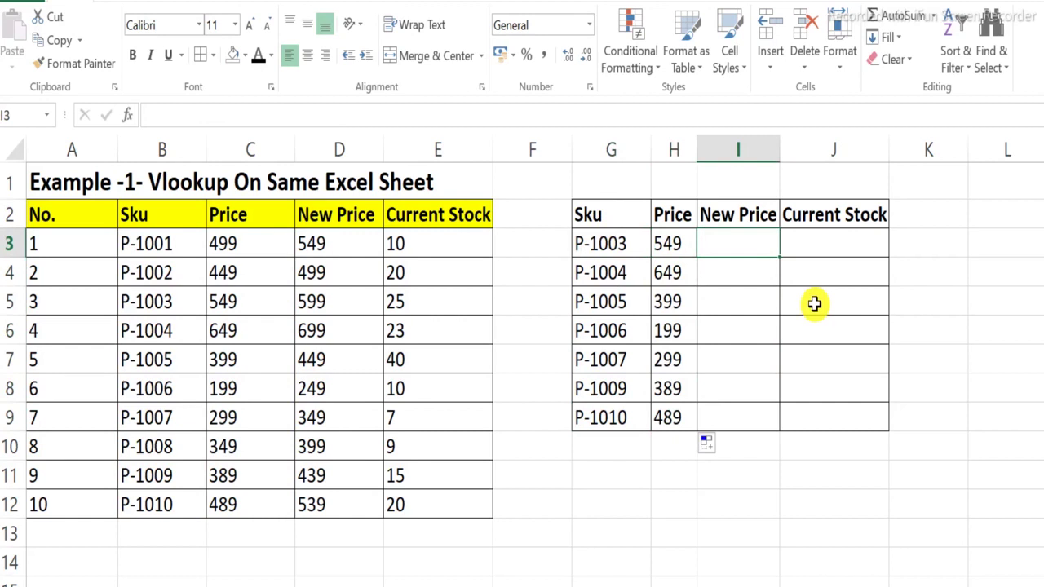
Enter =VLOOKUP(G3:G9,B3:D12,3,FALSE) in I3 to return New Price 599
text(=vlo)
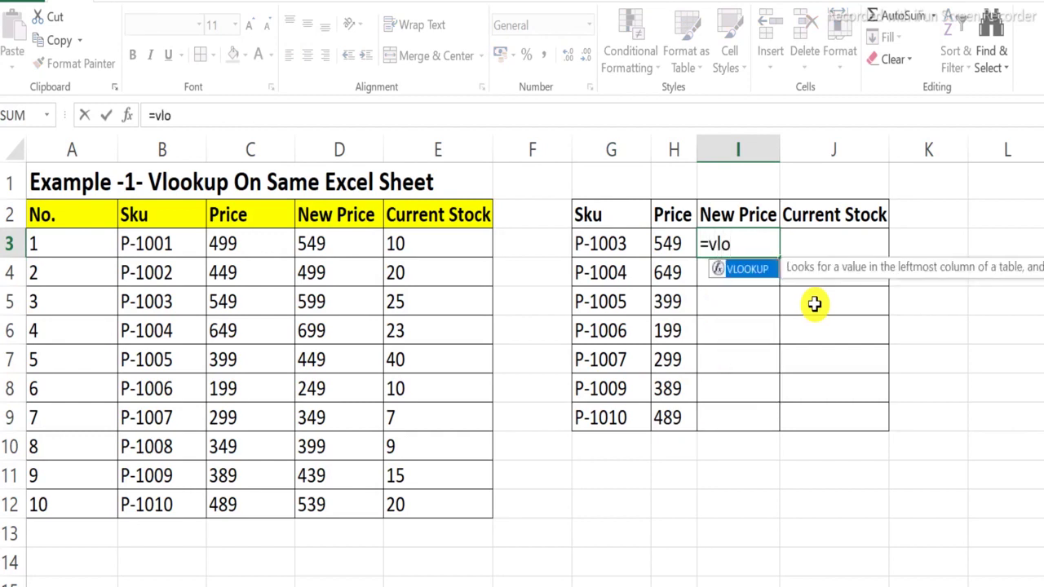
key(Tab)
key(Left)
key(ctrl+shift+Down)
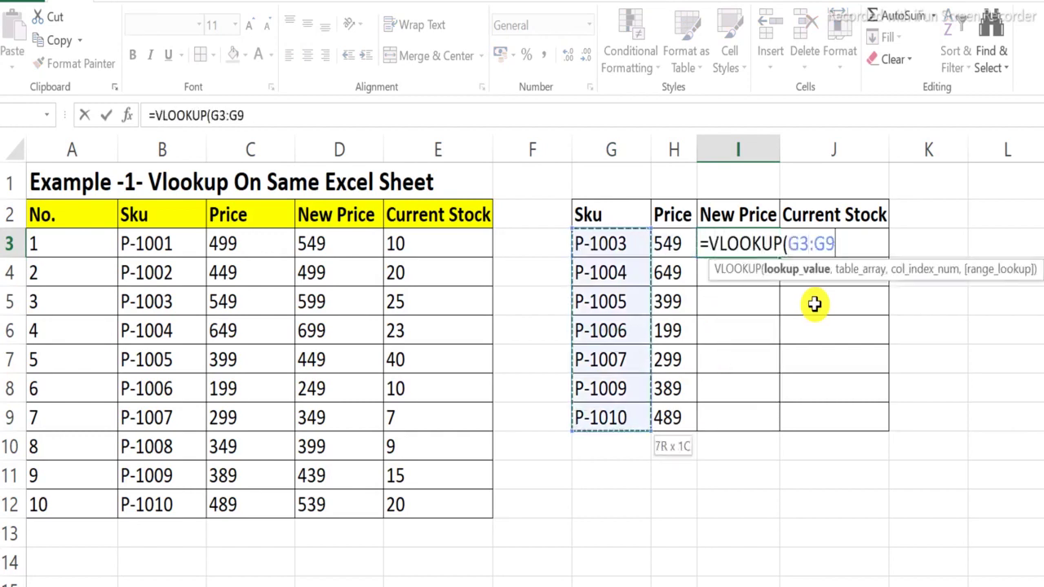
text(,)
key(Left)
key(Left)
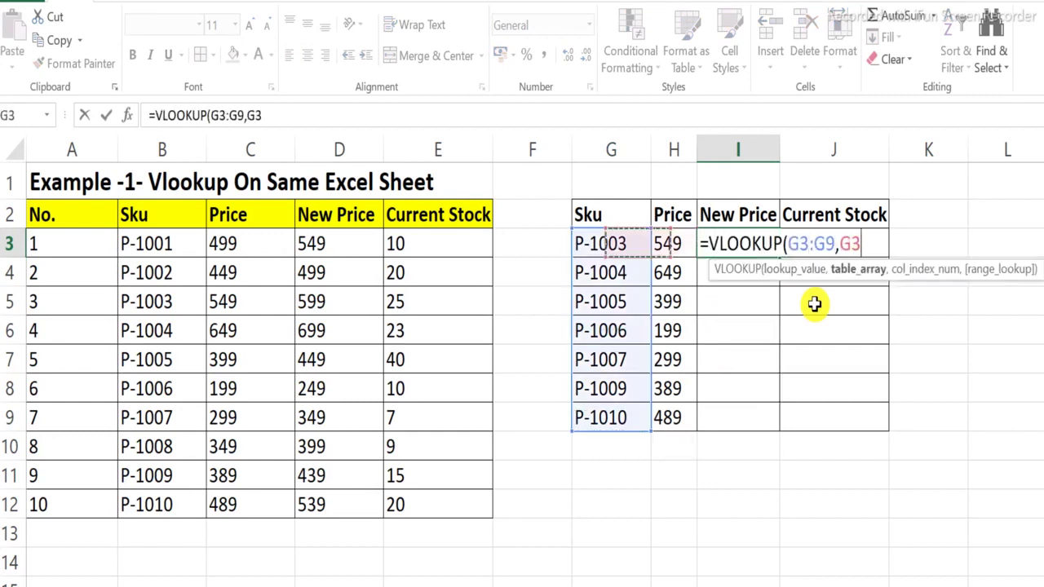
key(Left)
key(Left)
key(Left)
key(Left)
key(Left)
key(ctrl+shift+Down)
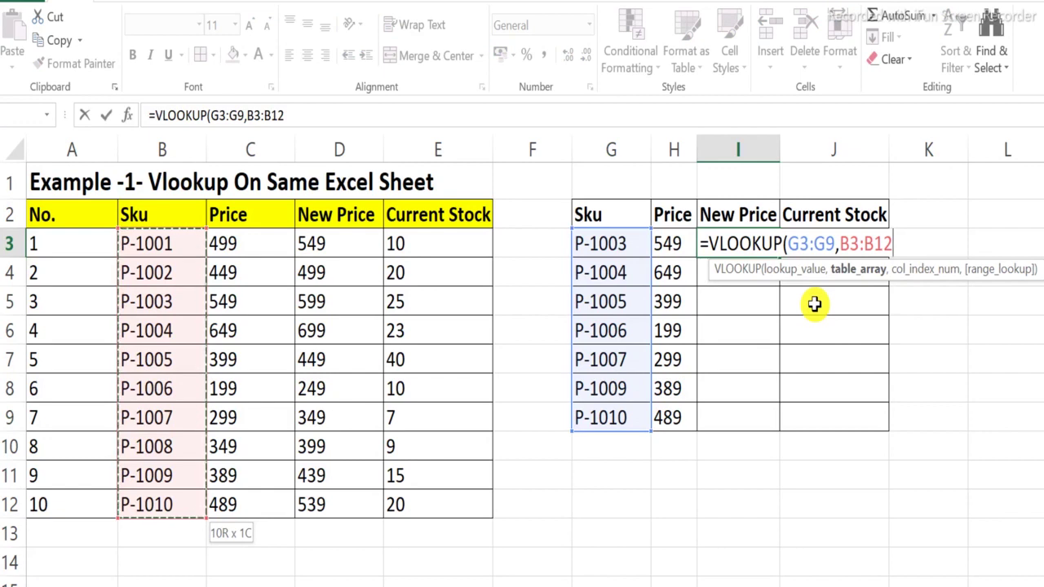
key(shift+Right)
key(shift+Right)
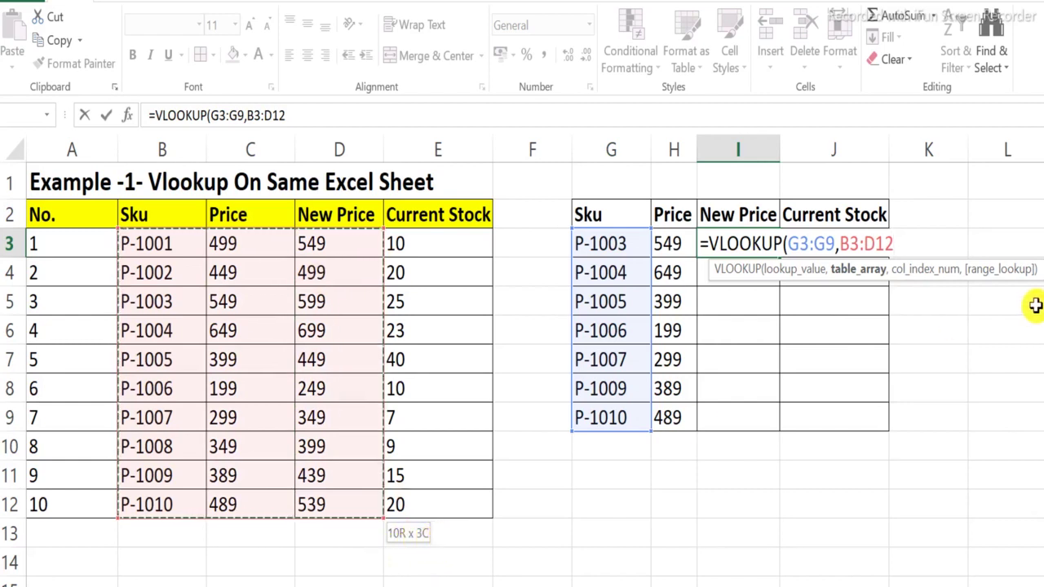
text(,3)
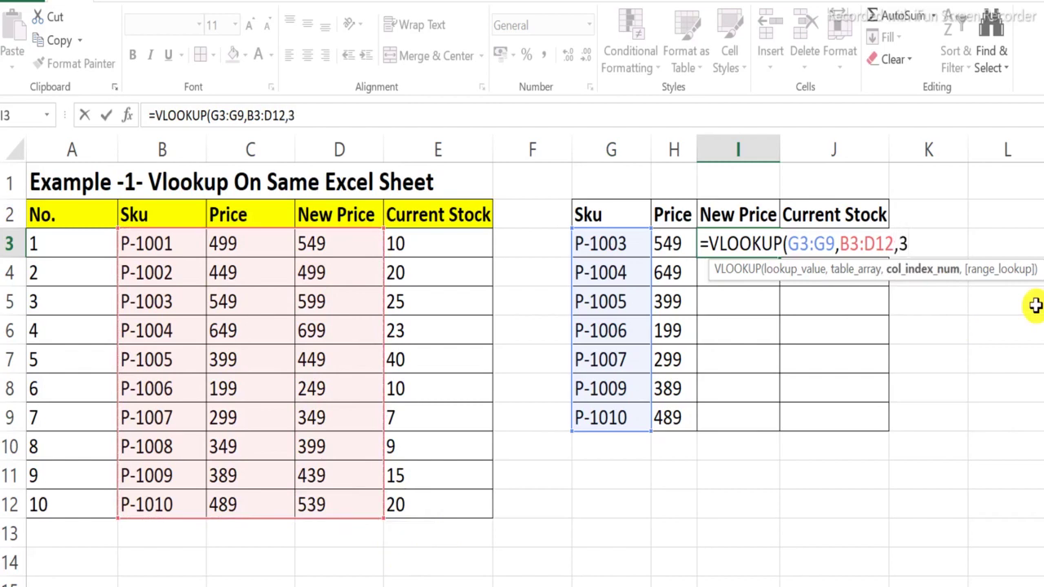
text(,)
key(Down)
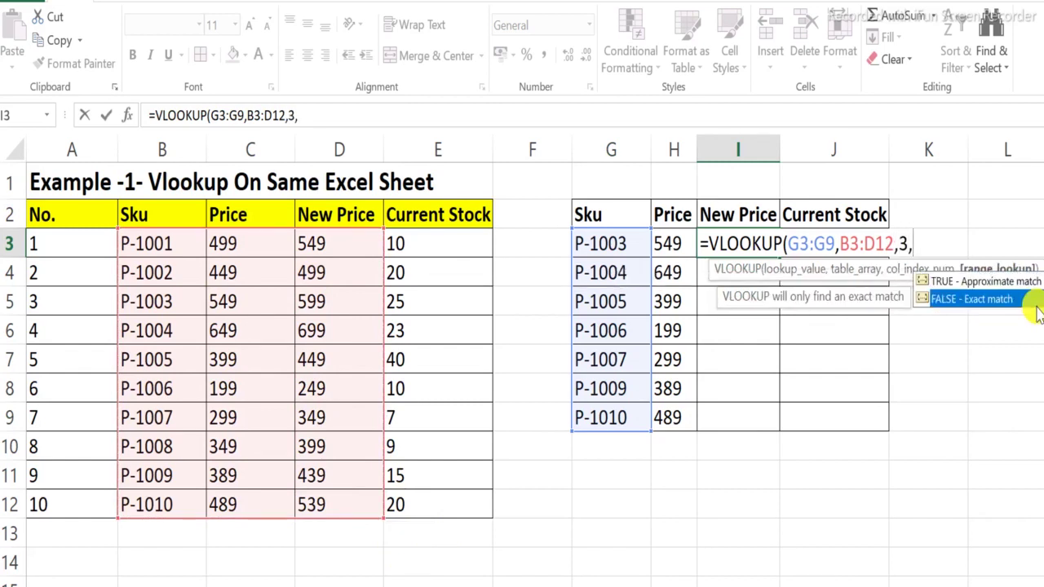
double_click(1033, 303)
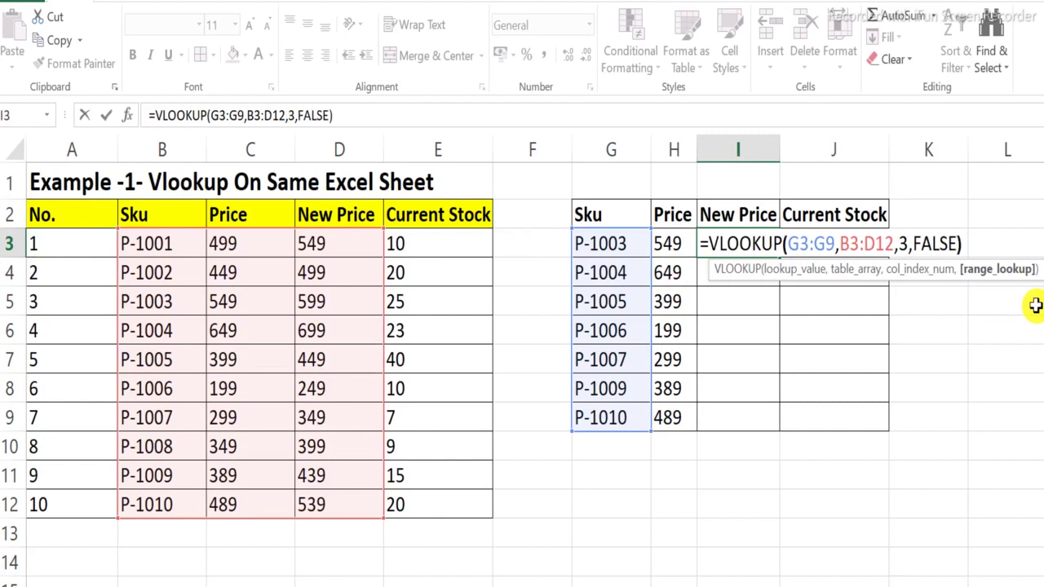
key(Return)
Fill the New Price formula down I3:I9, showing 599 through 539
key(Up)
key(Left)
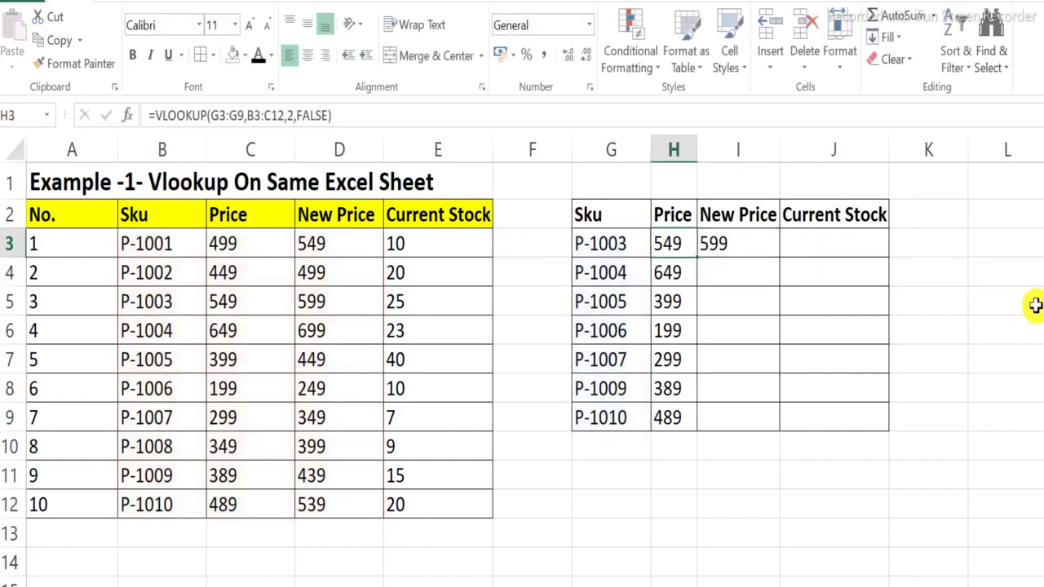
key(Right)
key(shift+Down)
key(shift+Down)
key(shift+Down)
key(ctrl+d)
key(Up)
key(Down)
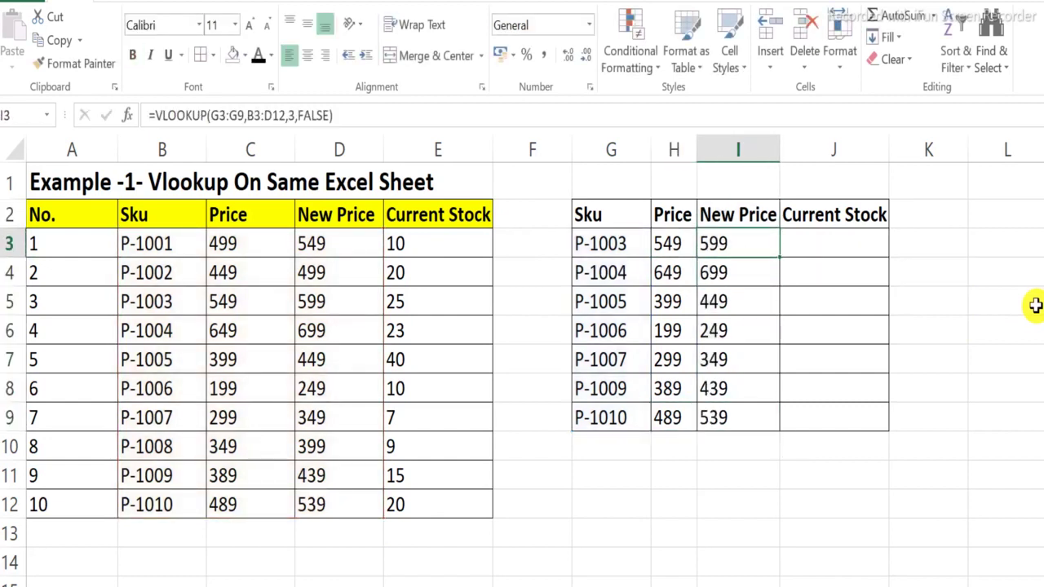
key(ctrl+z)
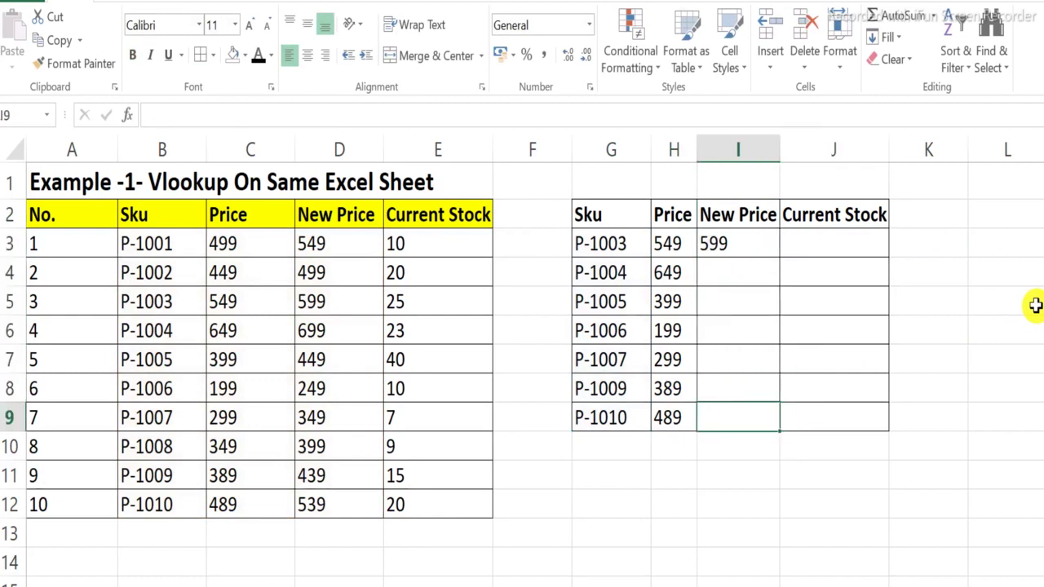
key(shift+Up)
key(shift+Up)
key(shift+Up)
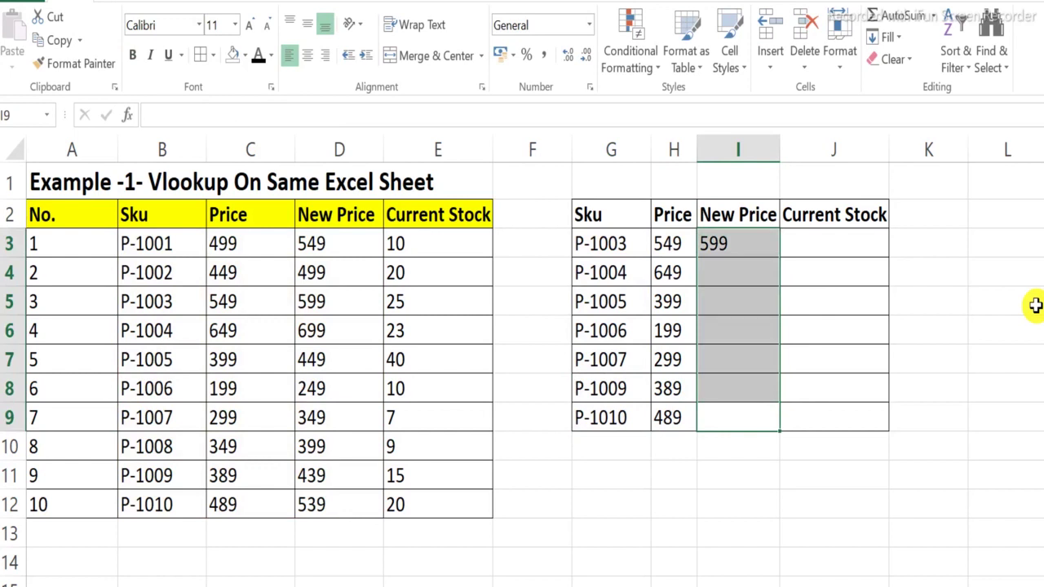
key(ctrl+d)
key(Right)
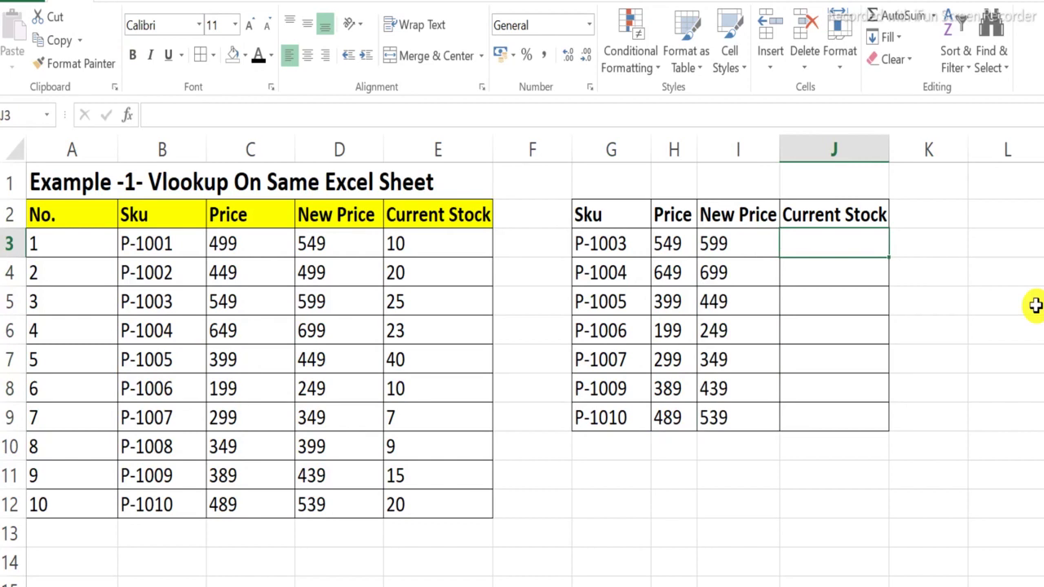
Enter =VLOOKUP(G3:G9,B3:E12,4,FALSE) in J3 for the Current Stock of P-1003
text(=vl)
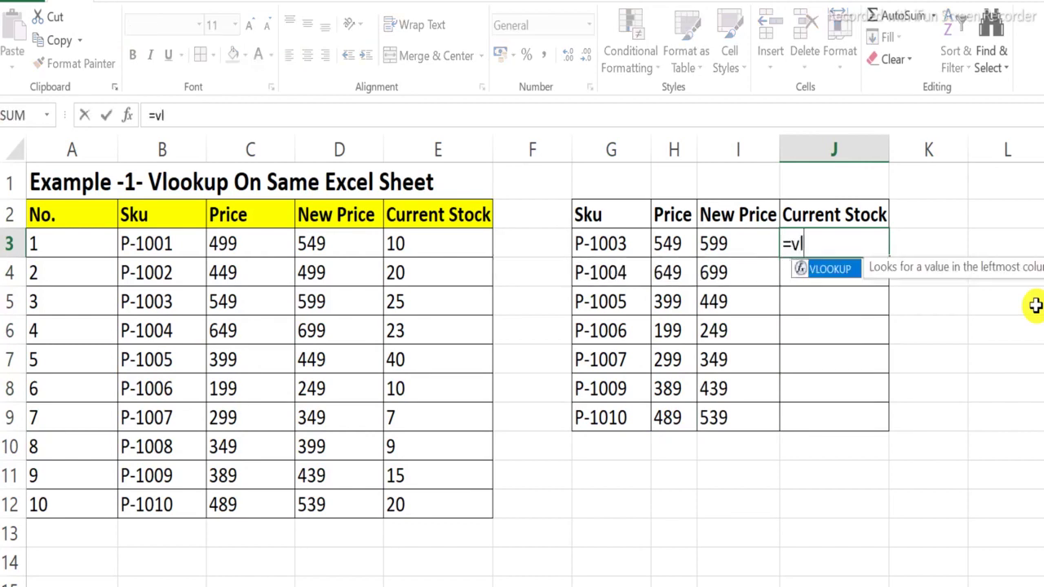
text(o)
key(Tab)
key(Left)
key(Left)
key(Left)
key(ctrl+shift+Down)
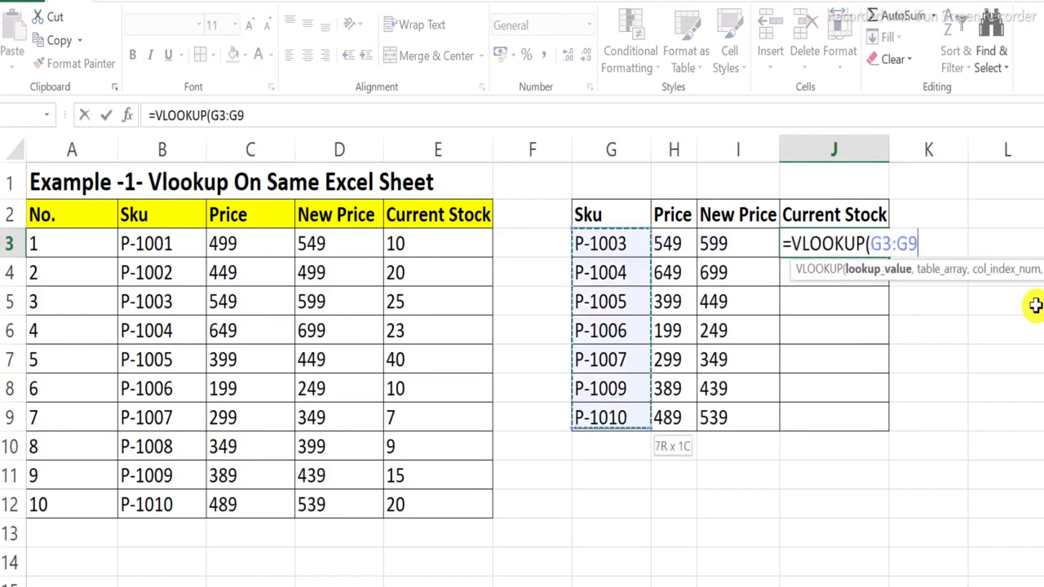
text(,)
key(Left)
key(Left)
key(Left)
key(Left)
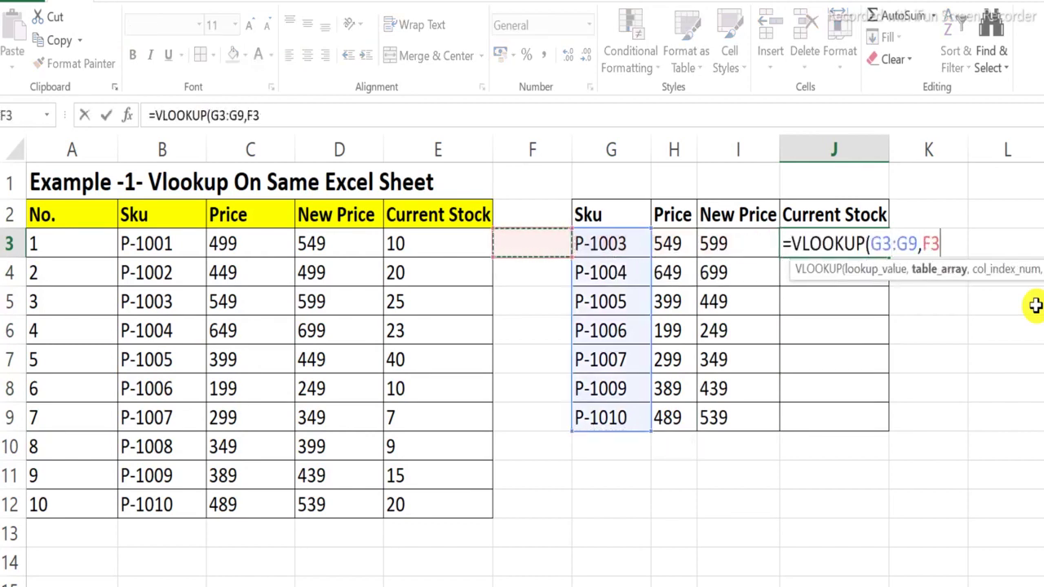
key(Left)
key(Left)
key(Left)
key(ctrl+shift+Down)
key(shift+Right)
key(shift+Right)
key(shift+Right)
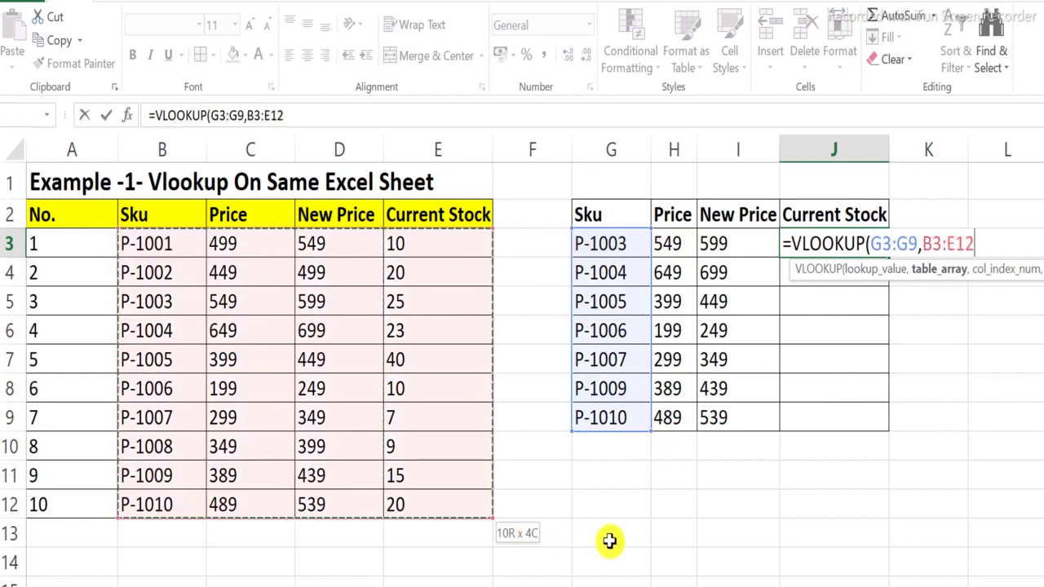
text(,4)
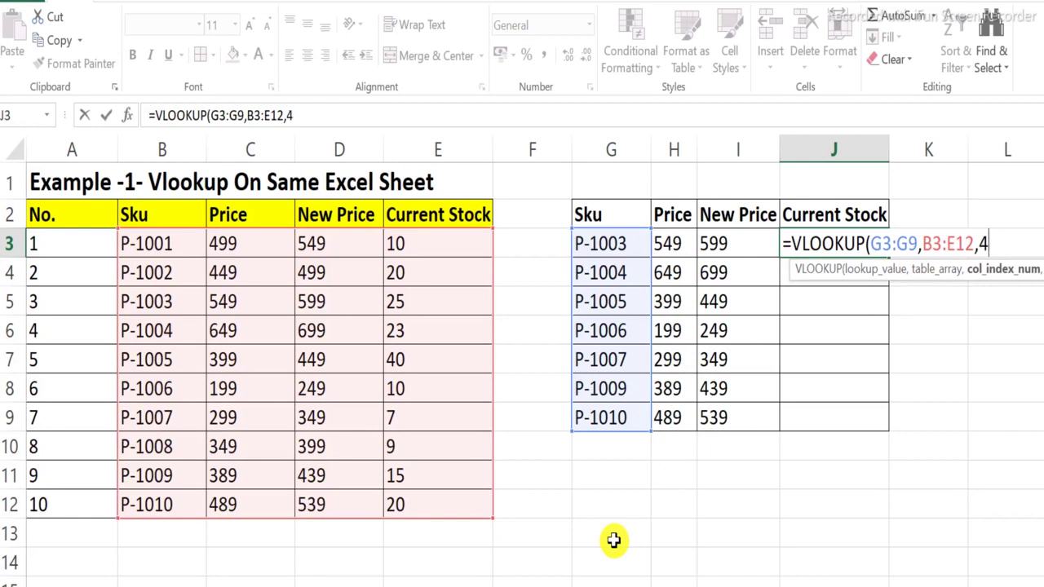
text(,FALSE))
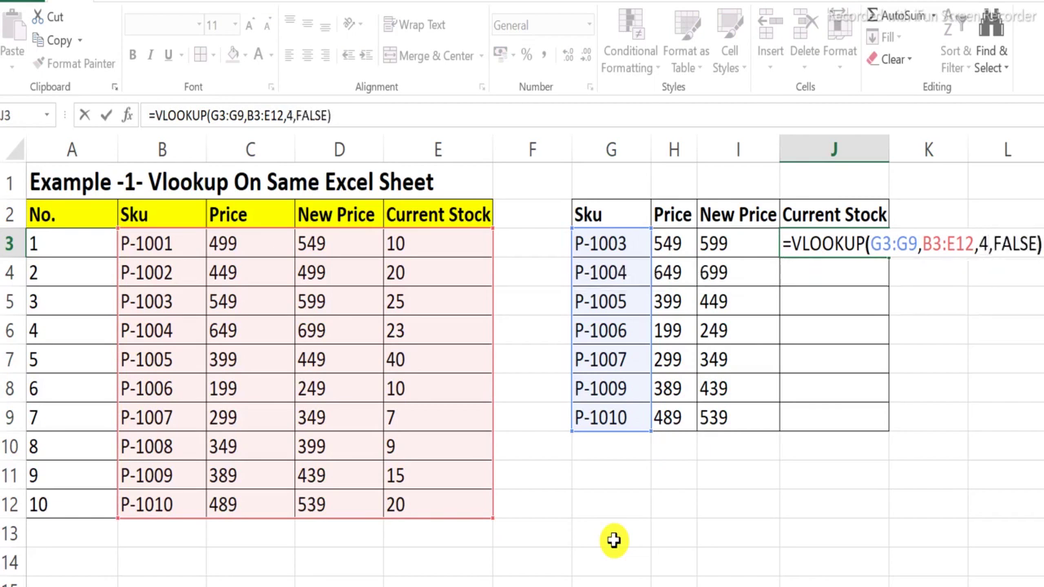
key(Return)
Fill the stock lookup down J3:J9, showing 25, 23, 40, 10, 7, 15 and 20
key(Up)
key(shift+Down)
key(shift+Down)
key(shift+Down)
key(ctrl+d)
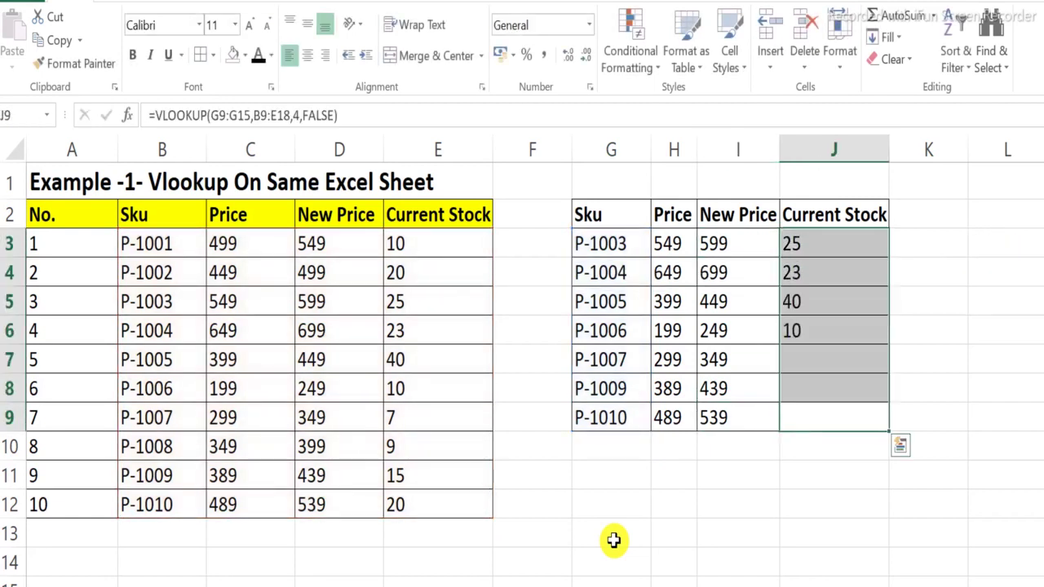
key(Up)
key(Down)
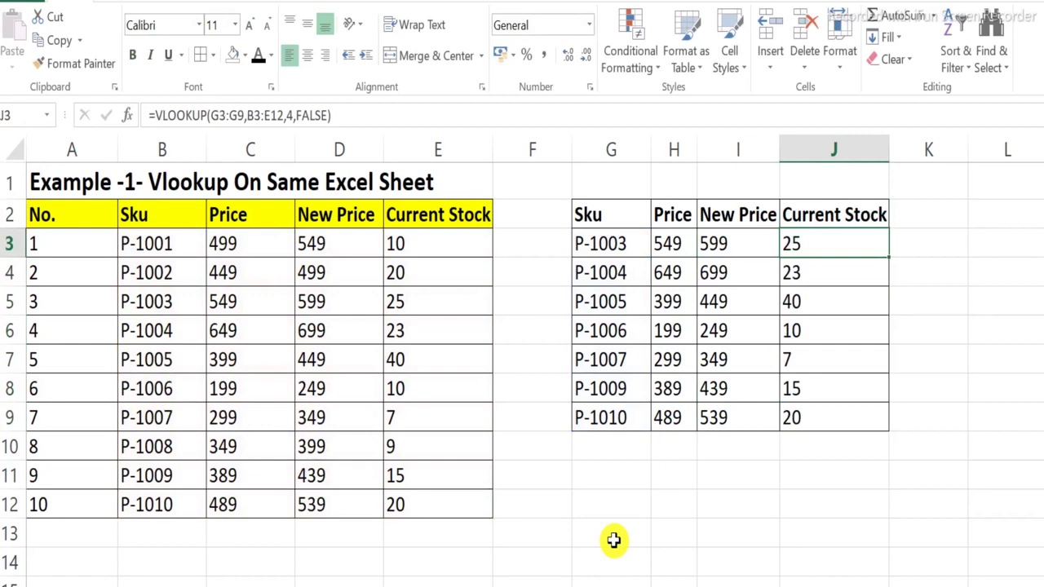
key(Left)
key(Left)
key(Left)
Find Sku P-1003 in the main table and fill its values C5:E5 light green
key(ctrl+c)
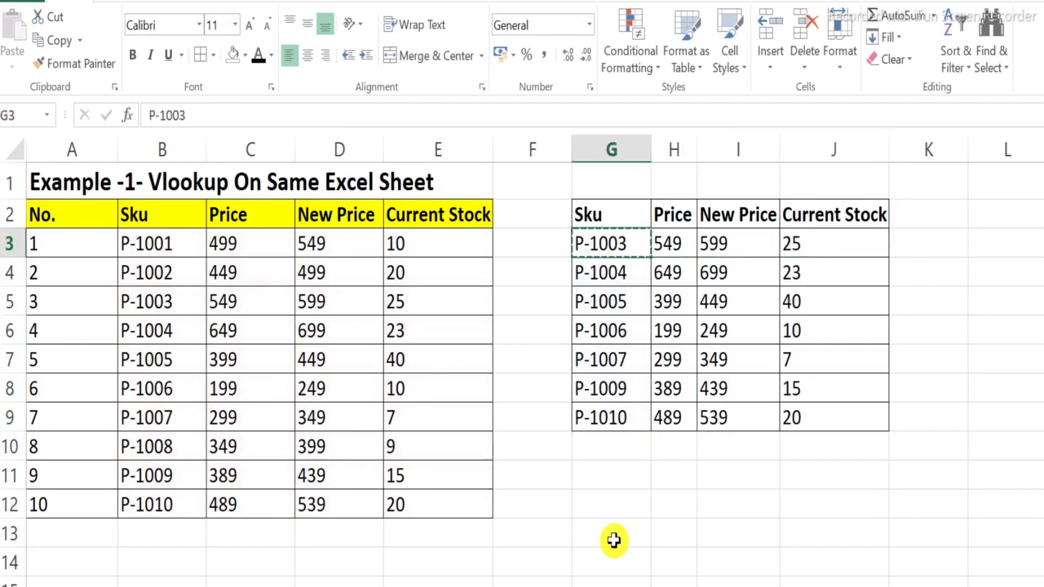
key(ctrl+f)
key(ctrl+v)
key(Return)
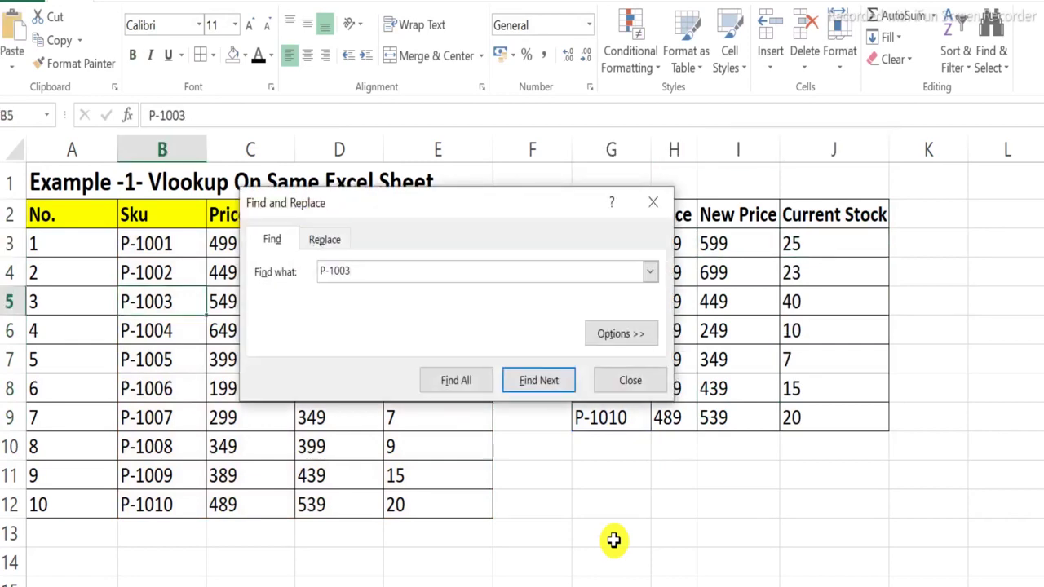
key(Escape)
key(Right)
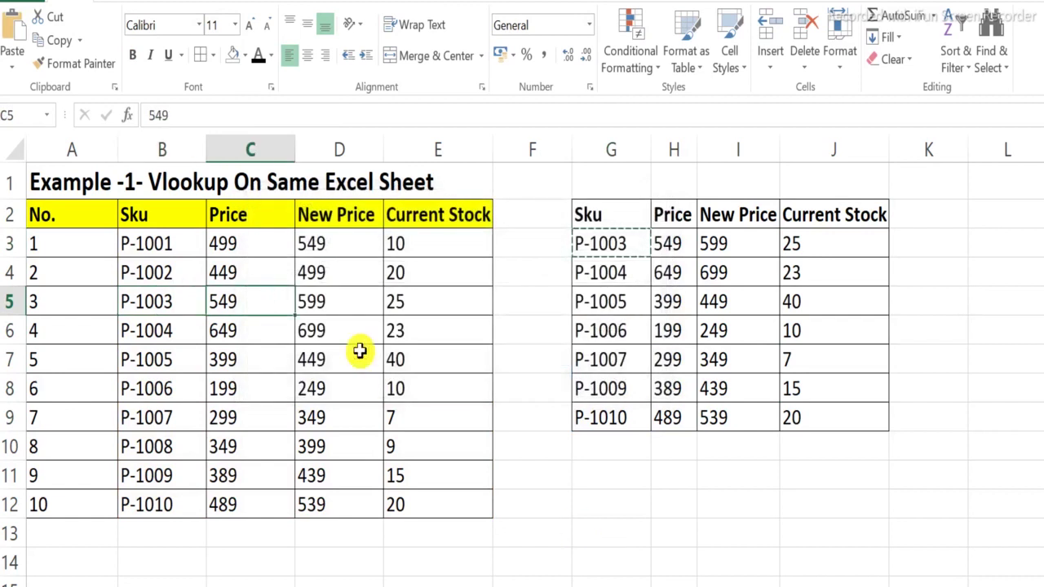
key(shift+Right)
key(shift+Right)
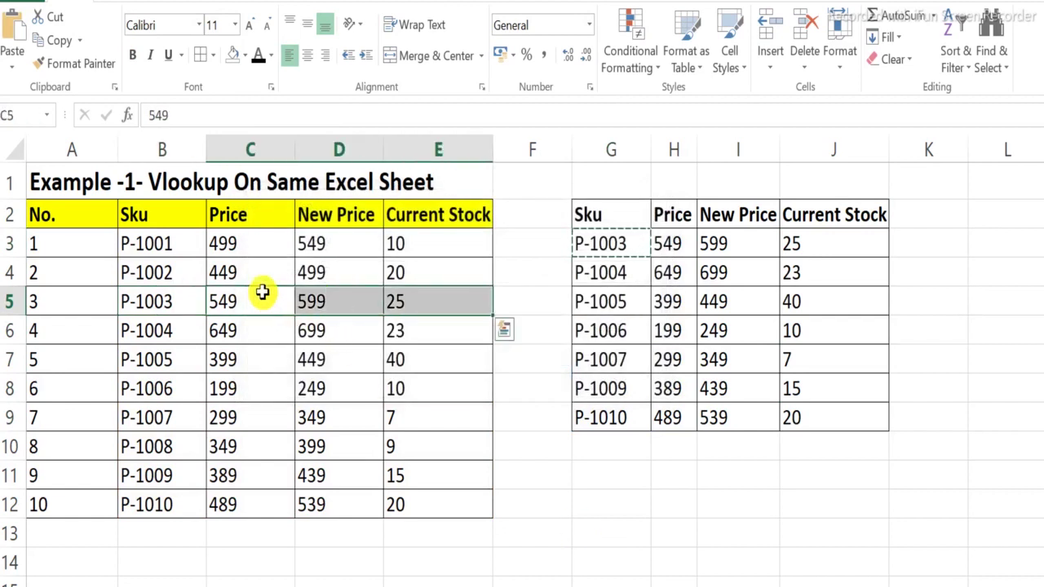
click(245, 55)
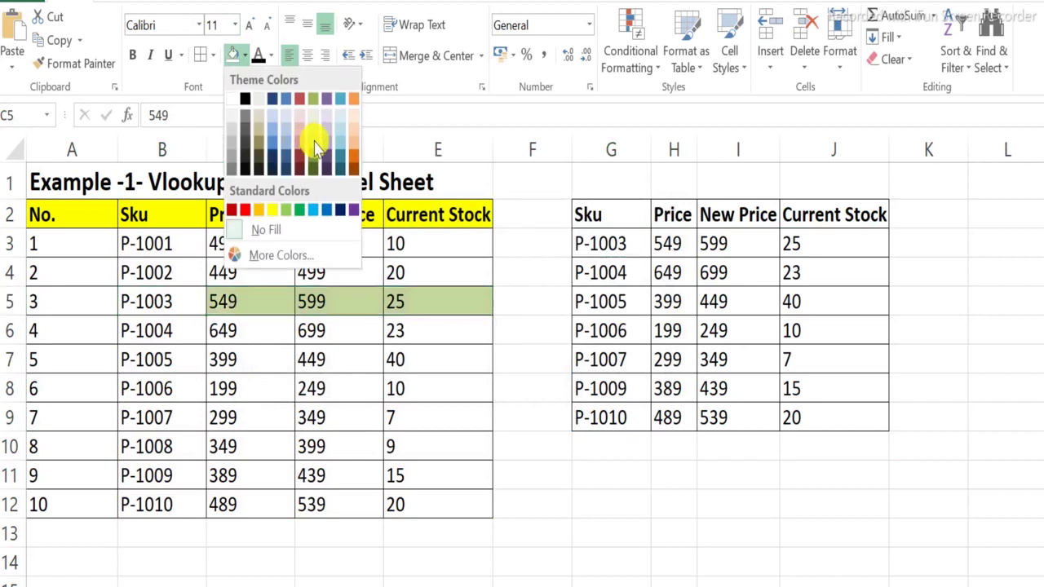
click(313, 127)
Give P-1003's lookup results H3:J3 the same light green fill
key(Right)
key(Right)
key(Right)
key(Up)
key(Right)
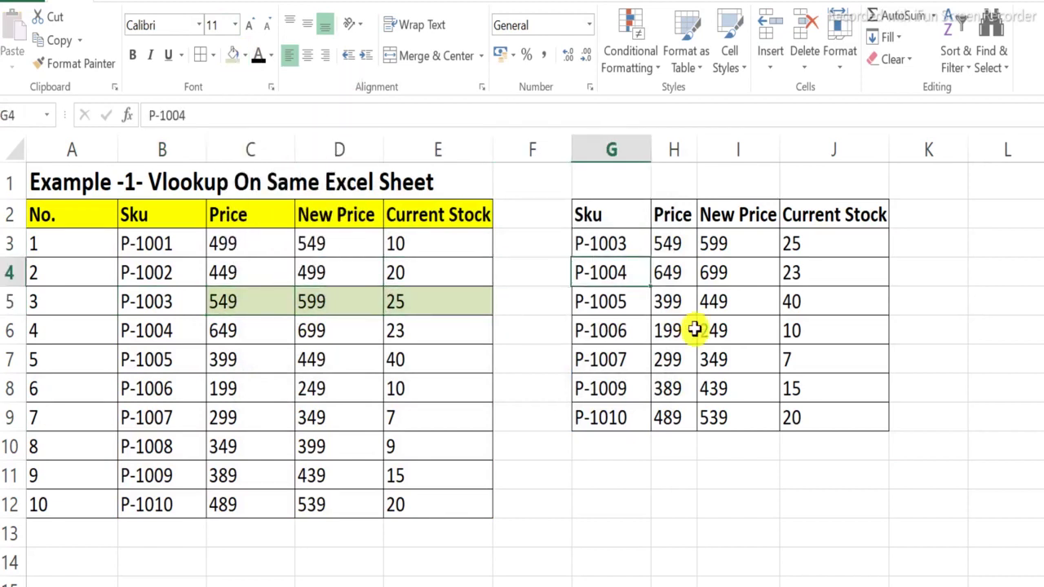
key(Up)
key(Right)
key(shift+Right)
key(shift+Right)
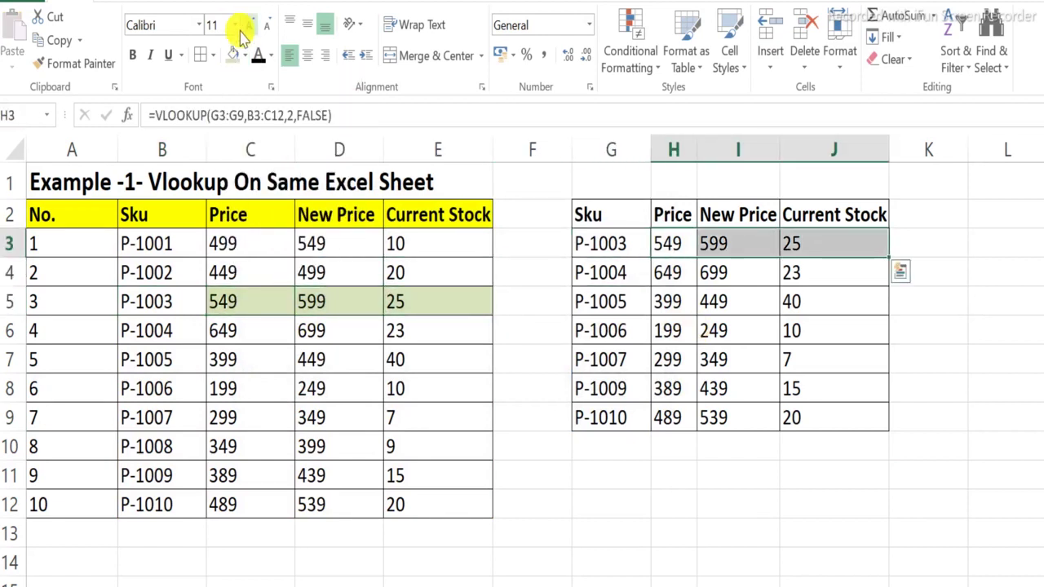
click(234, 55)
Find Sku P-1006 in the main table and shade its values C8:E8 light pink
key(Down)
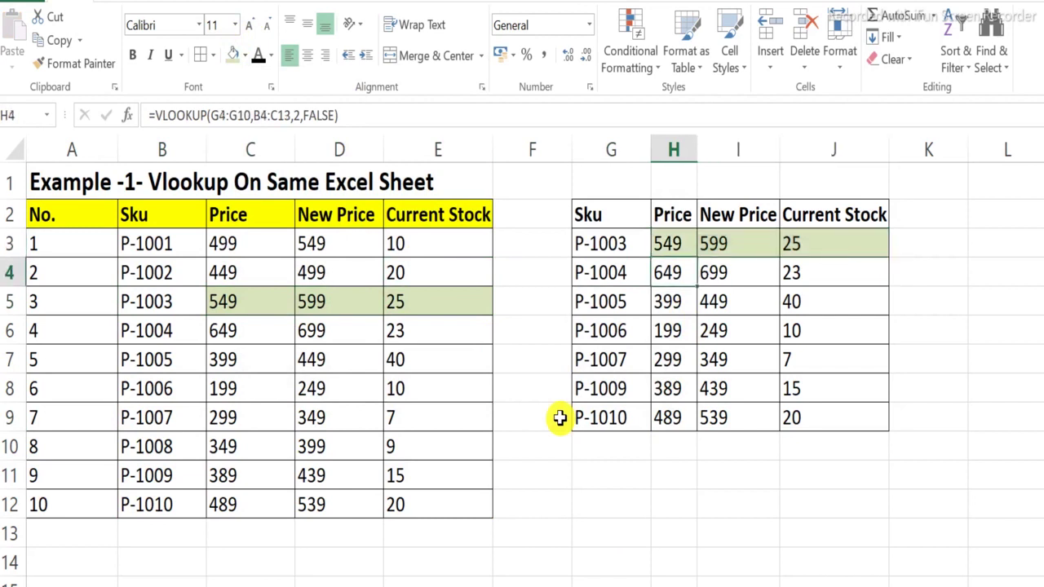
key(Right)
key(Right)
key(Left)
key(Down)
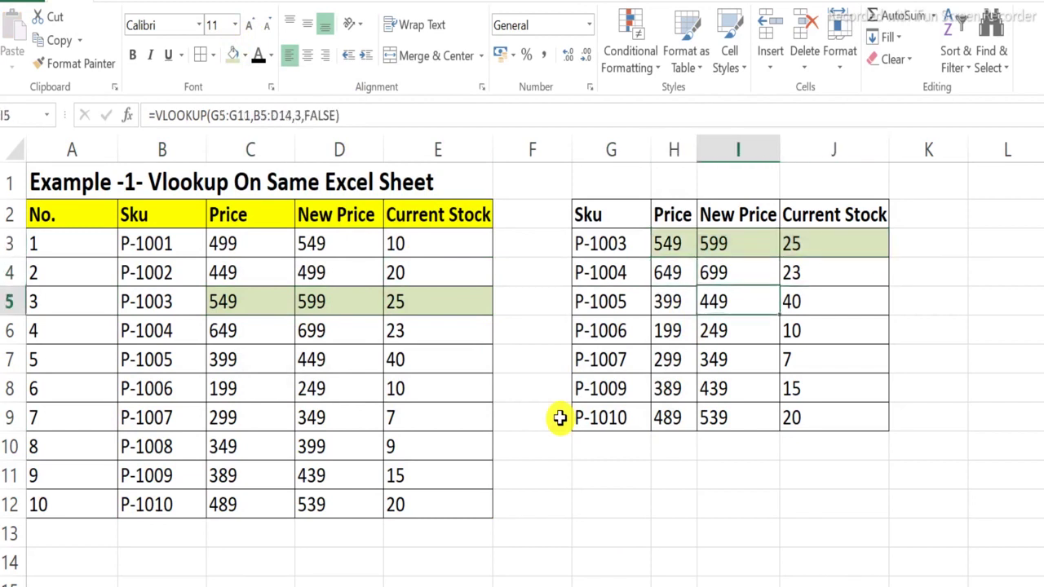
key(Down)
key(Left)
key(Left)
key(ctrl+c)
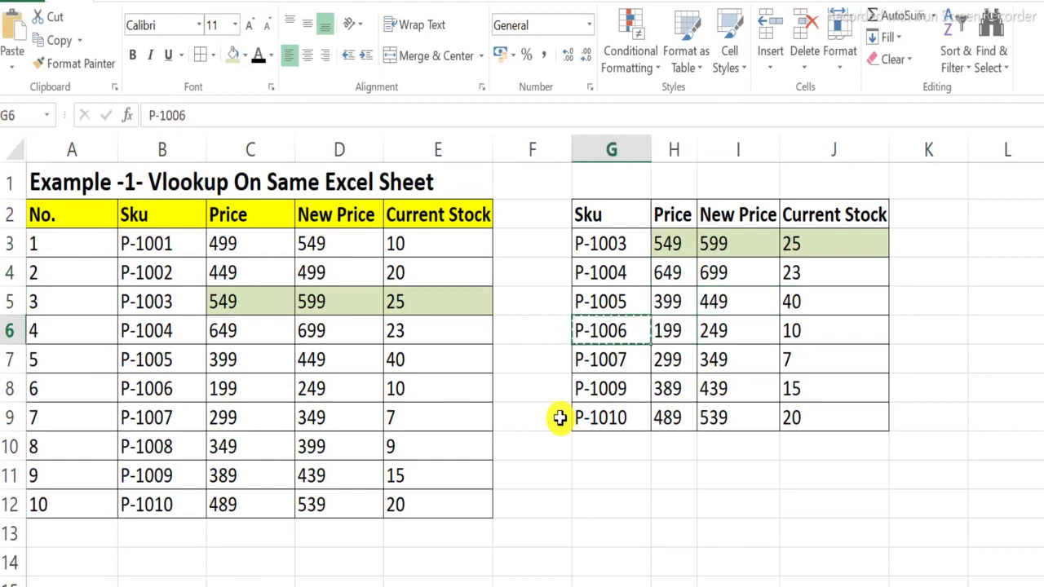
key(ctrl+f)
key(ctrl+v)
key(Return)
key(Escape)
key(Right)
key(shift+Right)
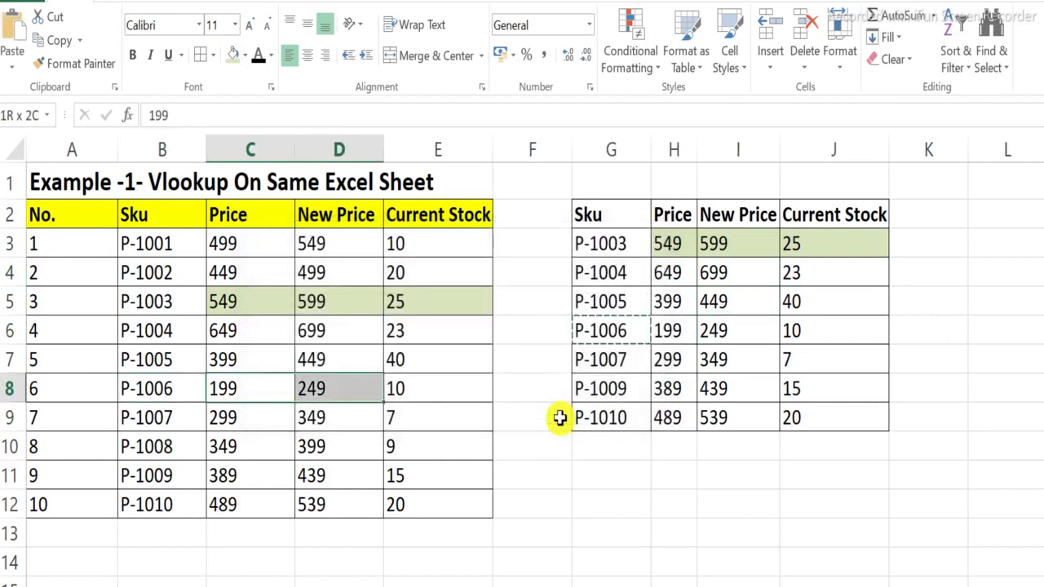
key(shift+Right)
click(245, 55)
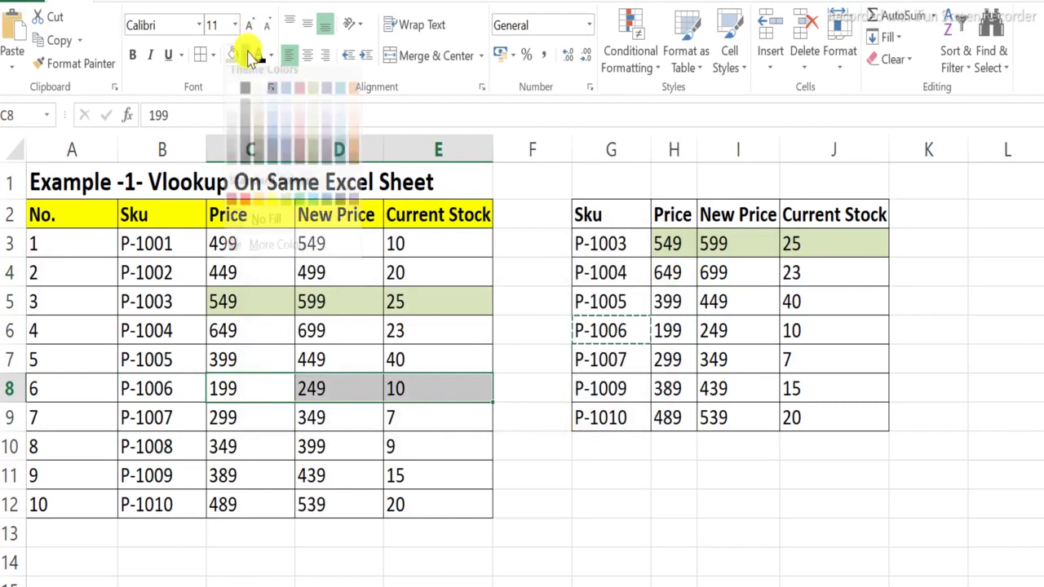
click(299, 118)
Find P-1006 in the lookup table and shade H6:J6 the same light pink
key(Right)
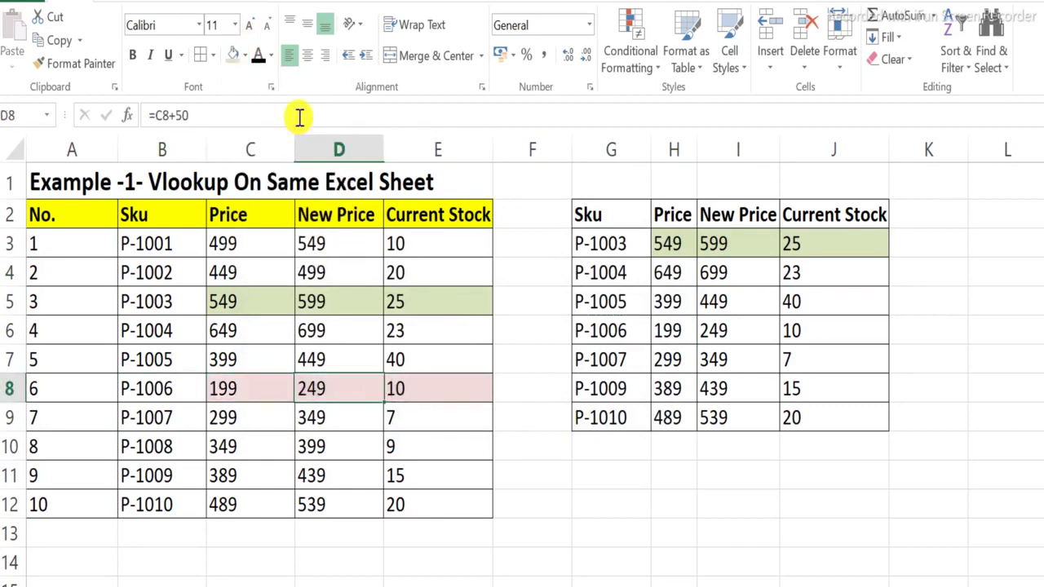
key(Right)
key(Right)
key(Right)
key(Left)
key(Left)
key(Left)
key(Left)
key(Left)
key(ctrl+c)
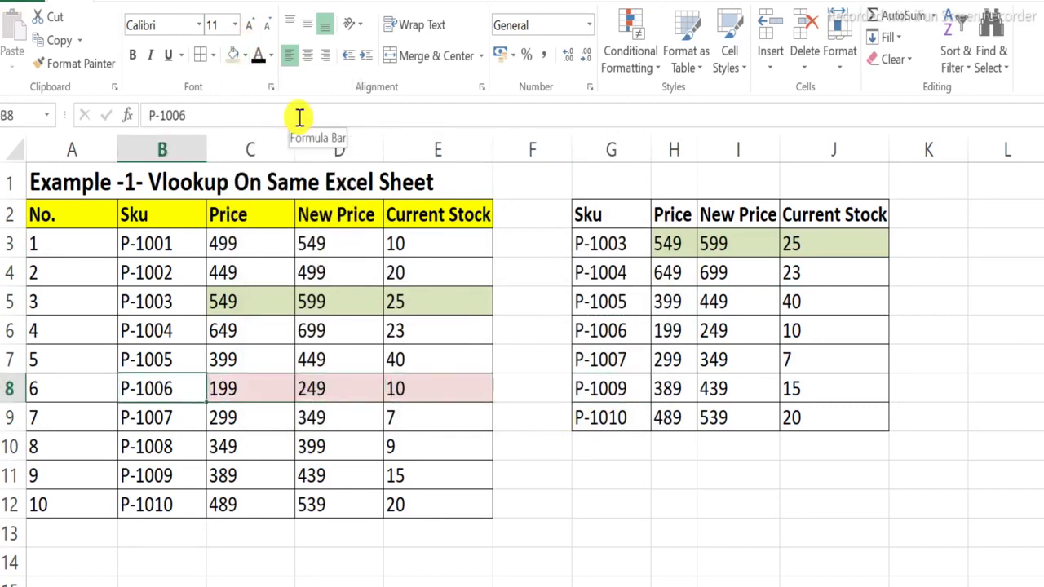
key(ctrl+f)
key(ctrl+v)
key(Return)
key(Escape)
key(Right)
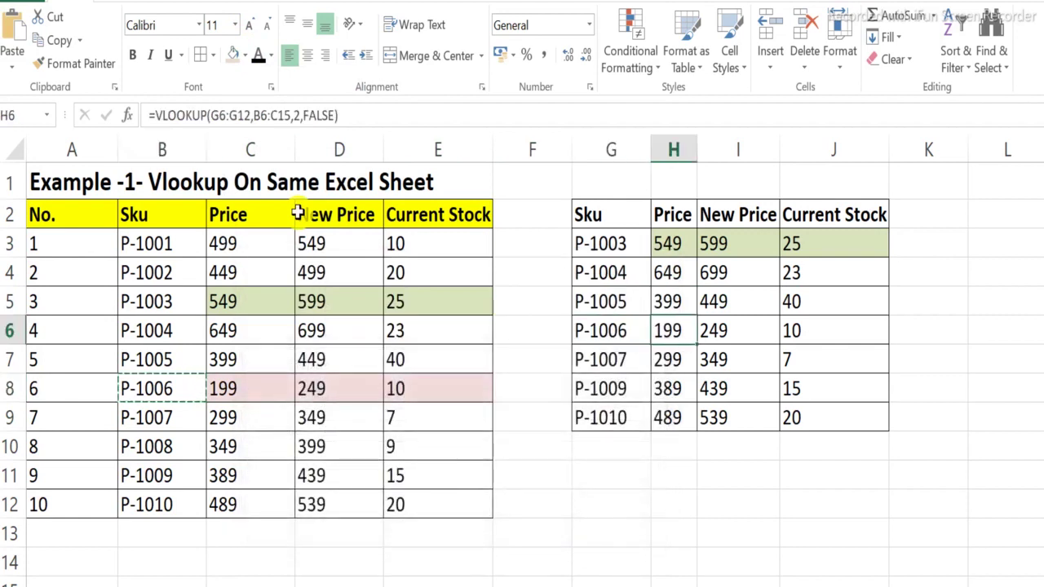
key(shift+Right)
key(shift+Right)
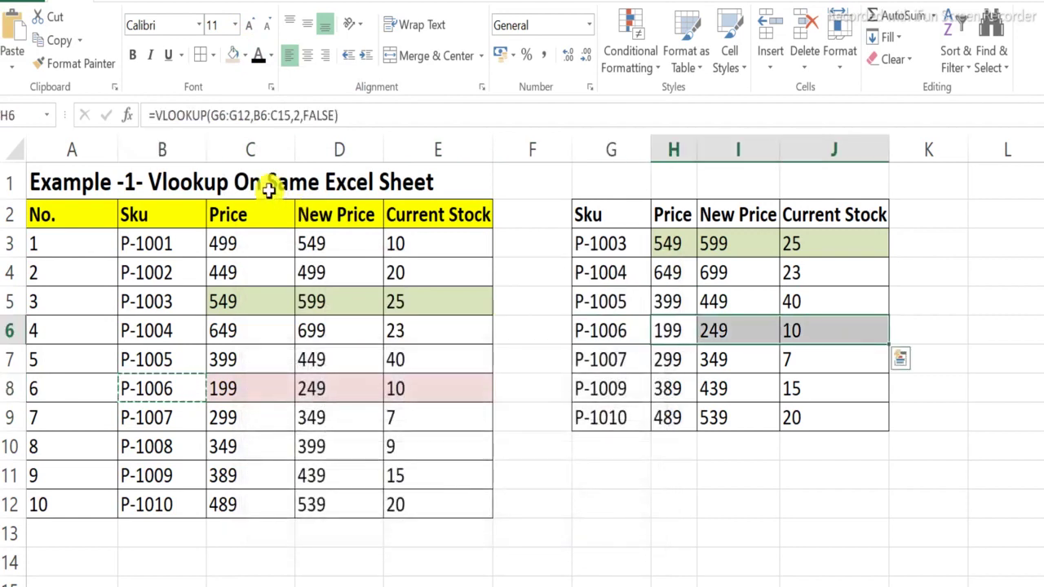
click(234, 57)
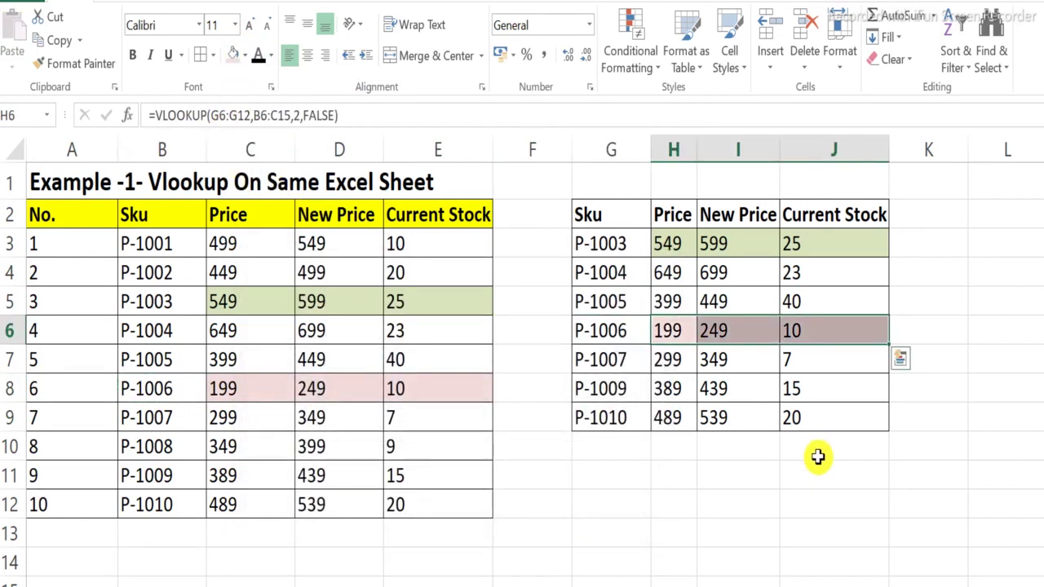
key(Right)
key(Right)
key(Right)
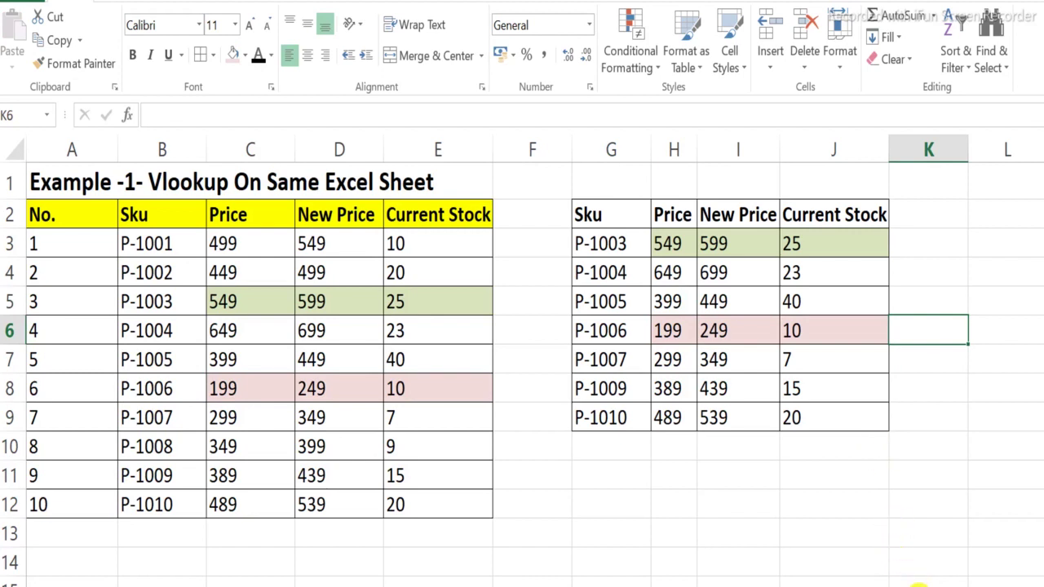
key(alt+Tab)
key(alt+Tab)
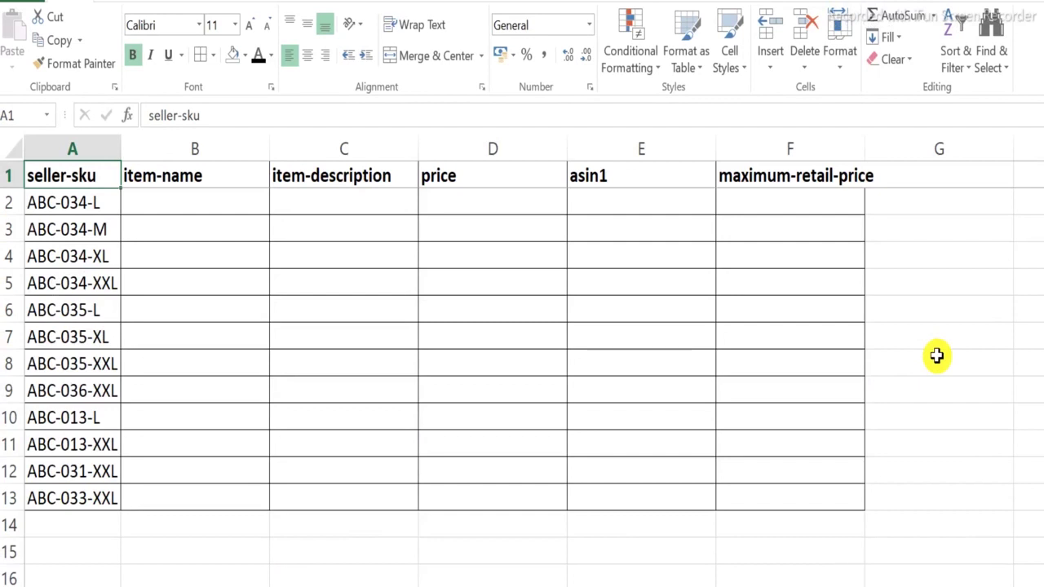
Check the item-name data in Sheet-2.xlsx, then begin a VLOOKUP in template cell B2
key(Down)
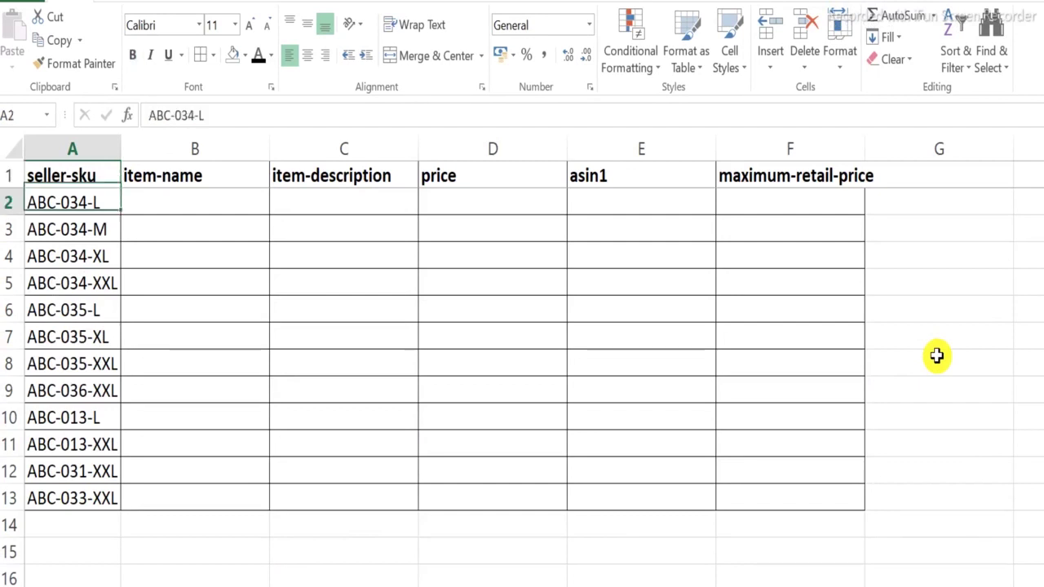
key(Right)
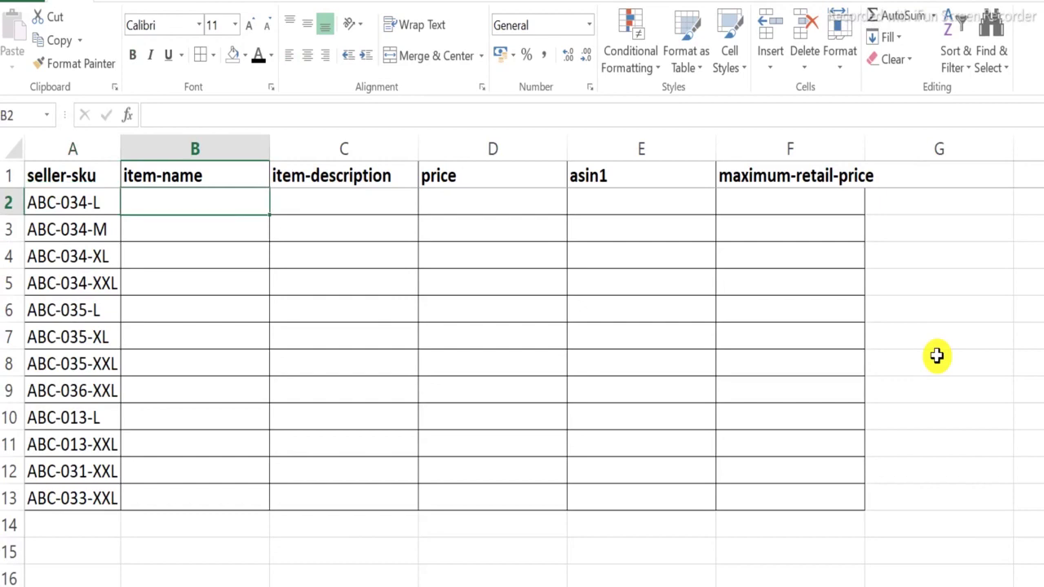
text(=)
key(Escape)
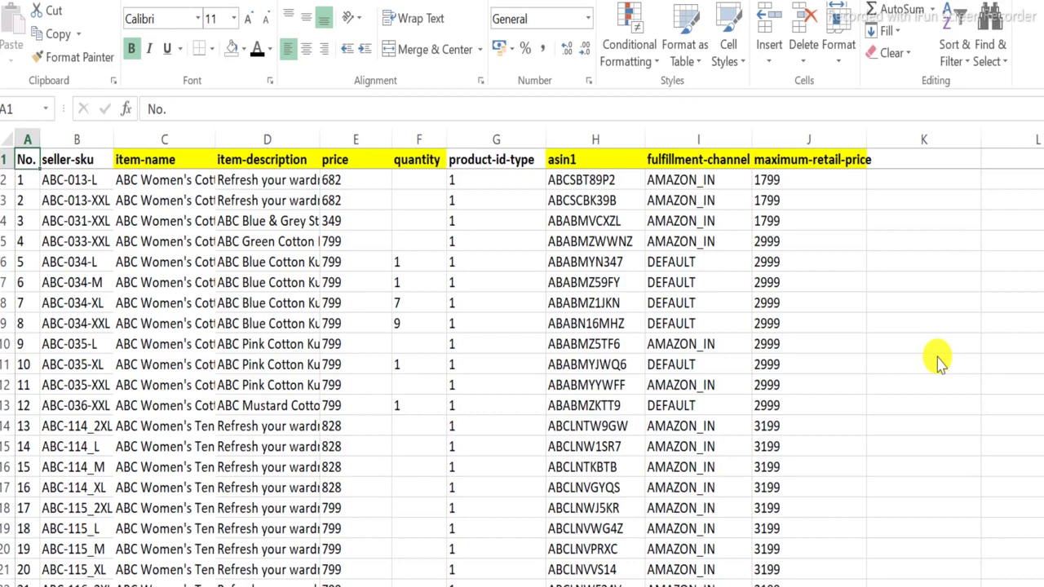
click(187, 158)
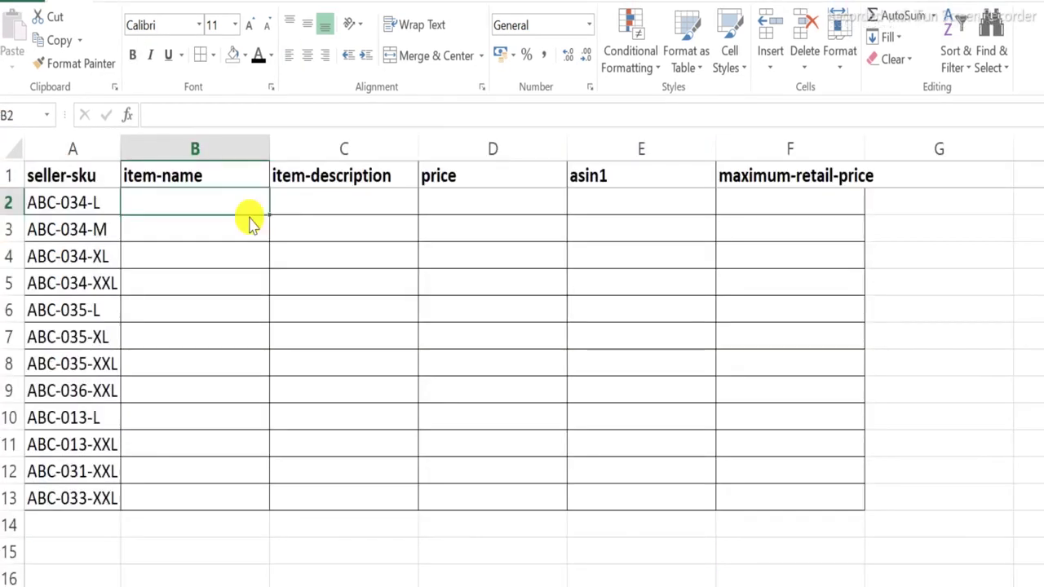
text(=)
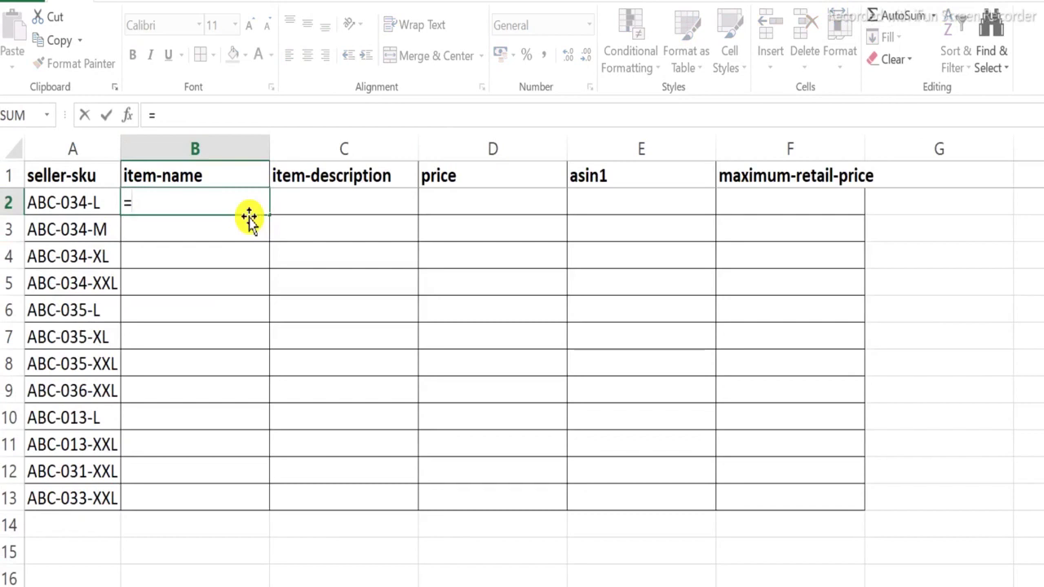
text(vlo)
Build =VLOOKUP(A:A,'[Sheet-2.xlsx]Sheet1'!$B:$C,2,FALSE) in B2 for the item name
key(Tab)
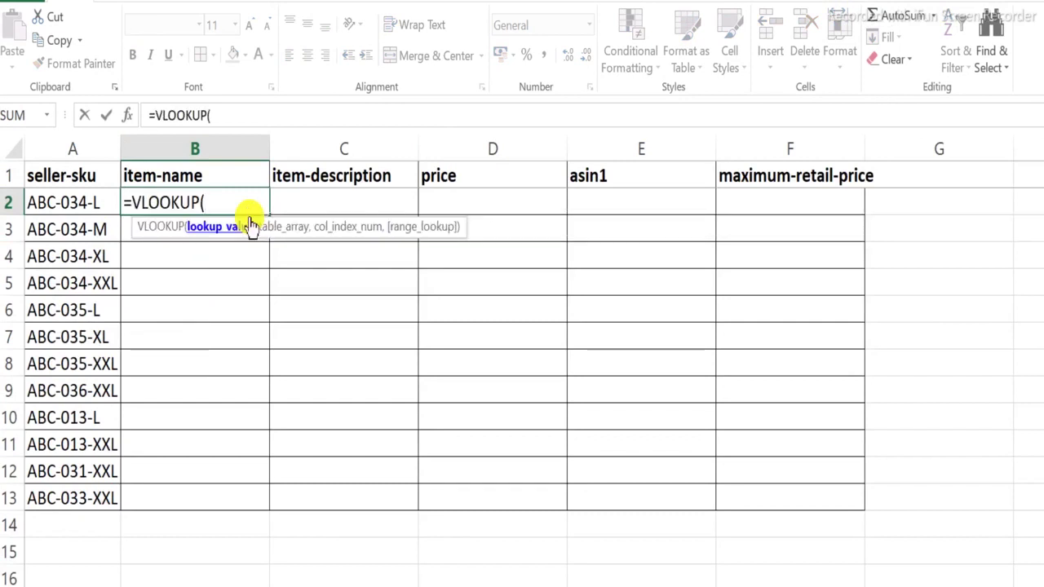
key(Left)
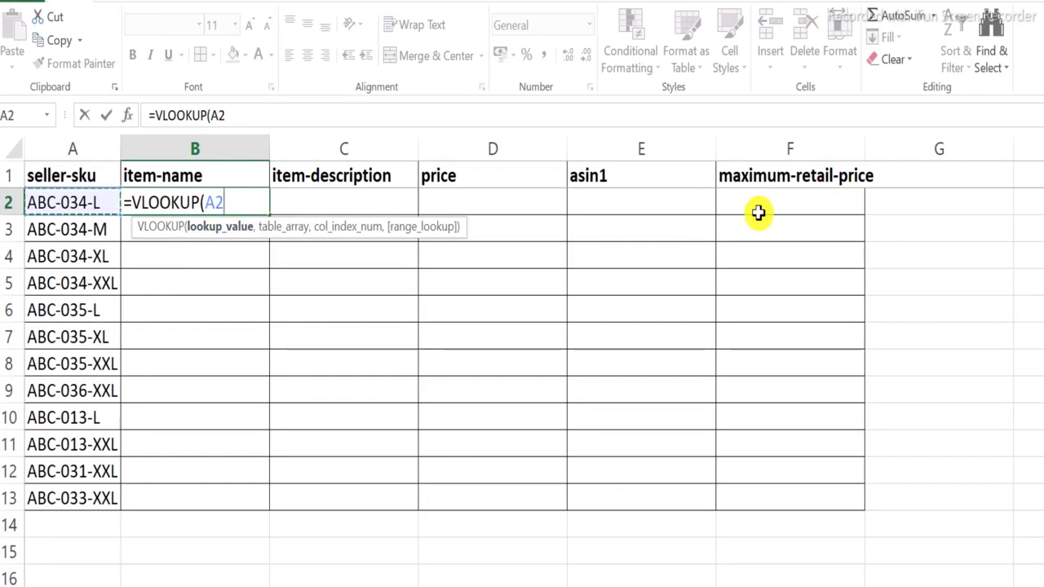
key(ctrl+space)
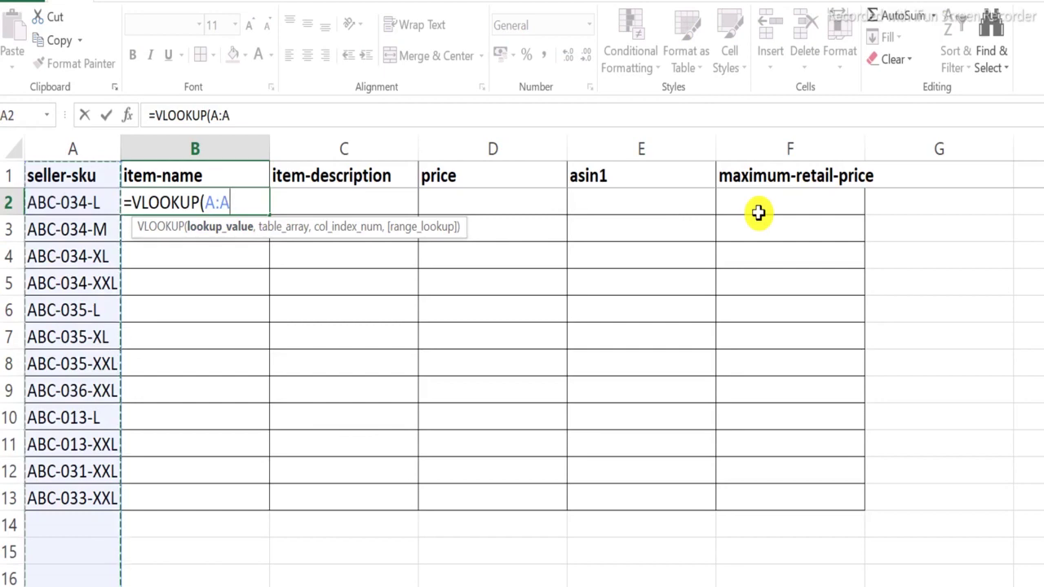
text(,)
key(ctrl+Tab)
key(Right)
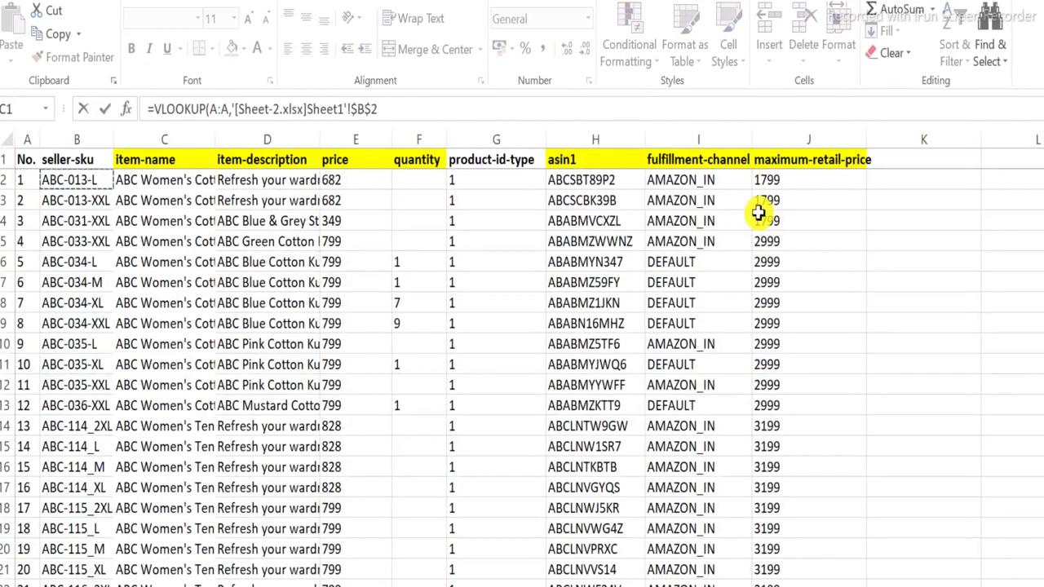
key(ctrl+space)
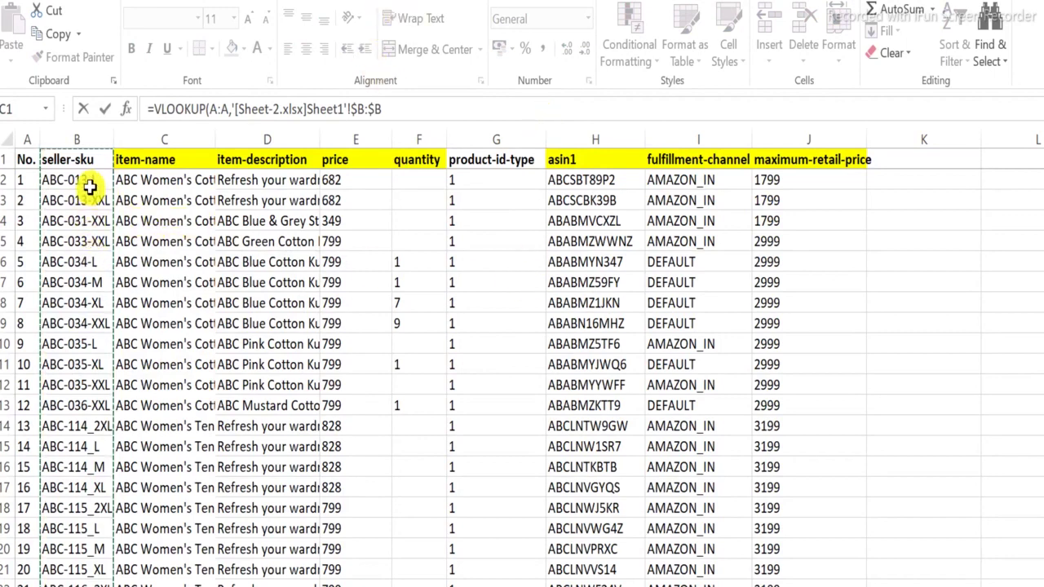
key(shift+Right)
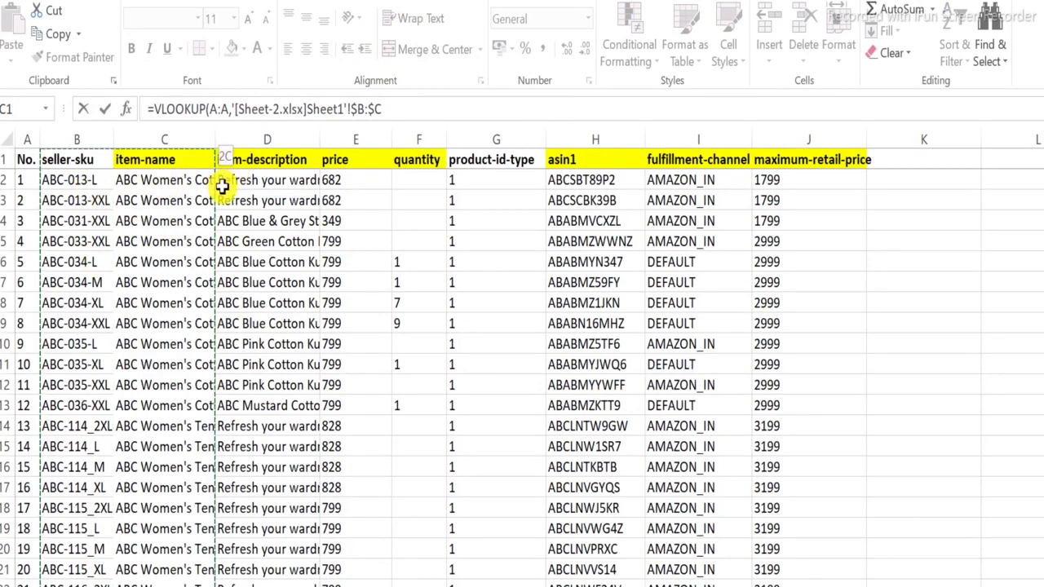
text(,2)
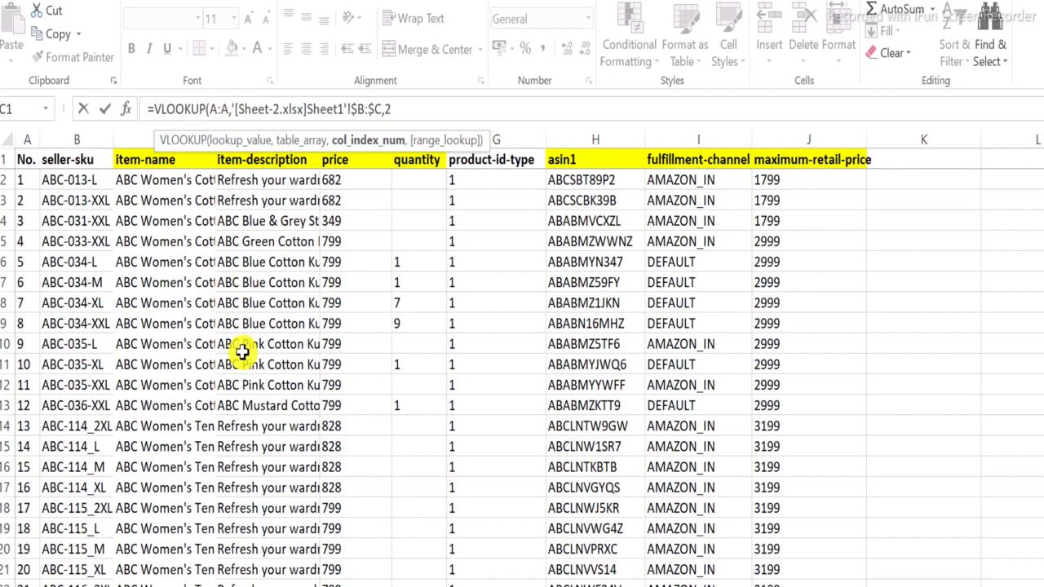
text(,)
key(Down)
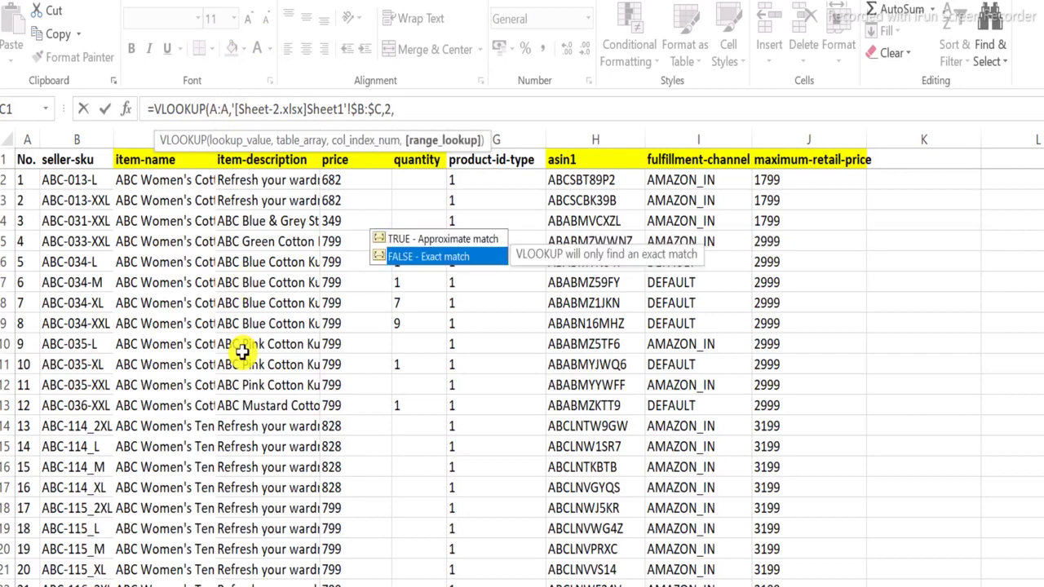
key(Tab)
Commit the B2 item-name VLOOKUP and copy it down to B13 for all twelve seller-skus
key(ctrl+Return)
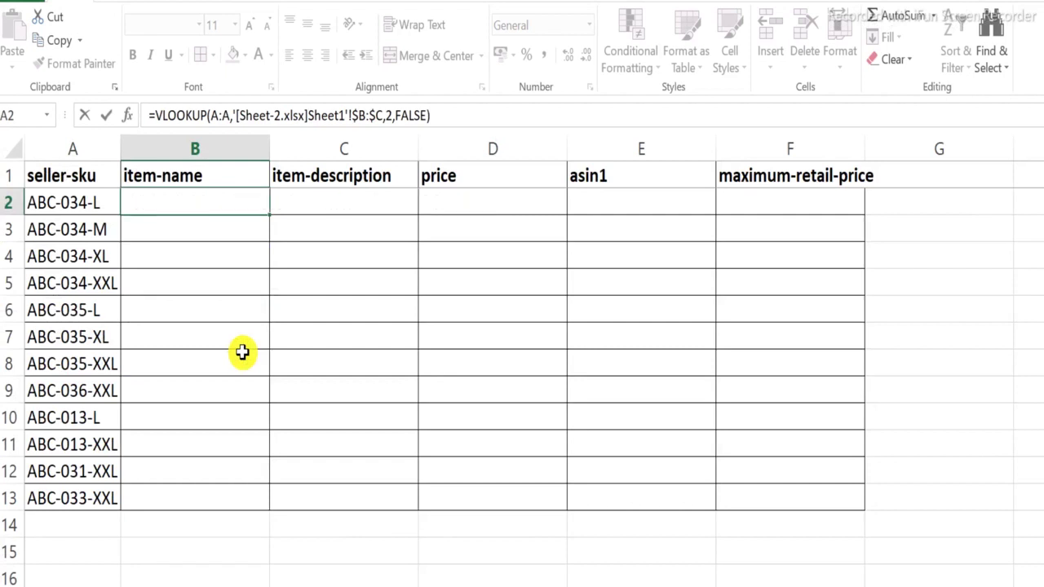
key(Left)
key(ctrl+Down)
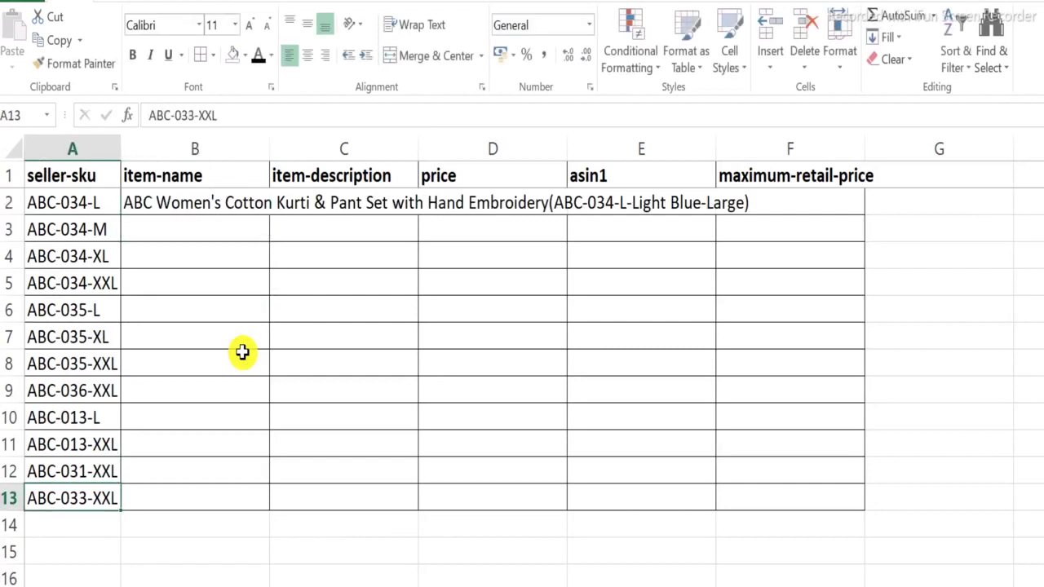
key(Right)
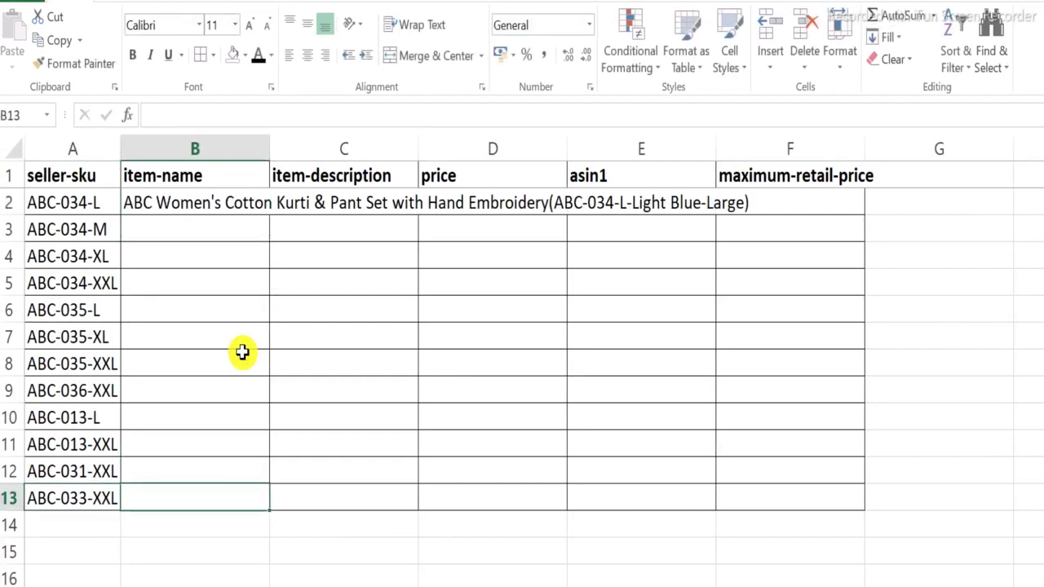
click(265, 204)
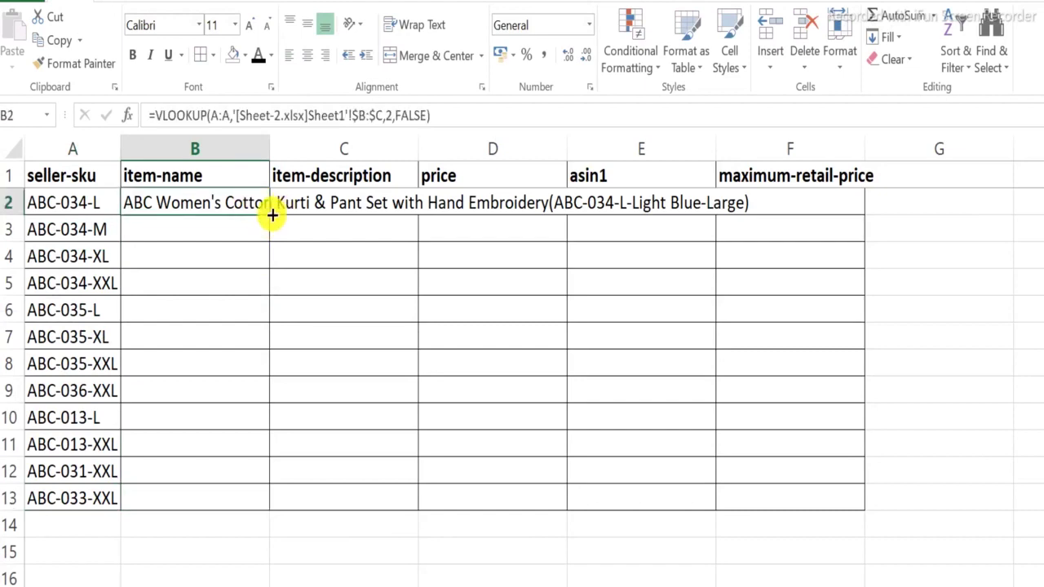
double_click(272, 215)
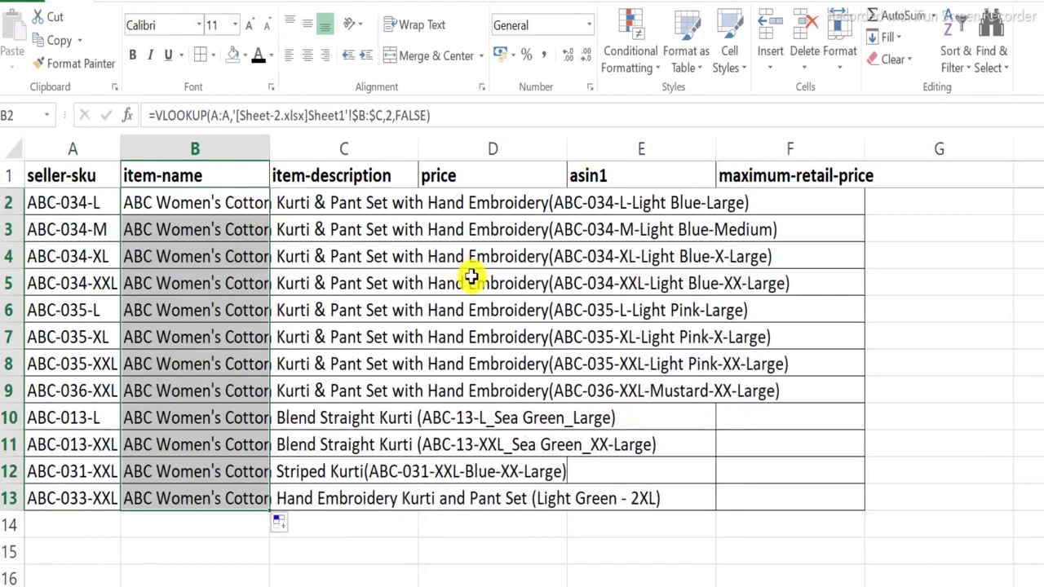
key(Right)
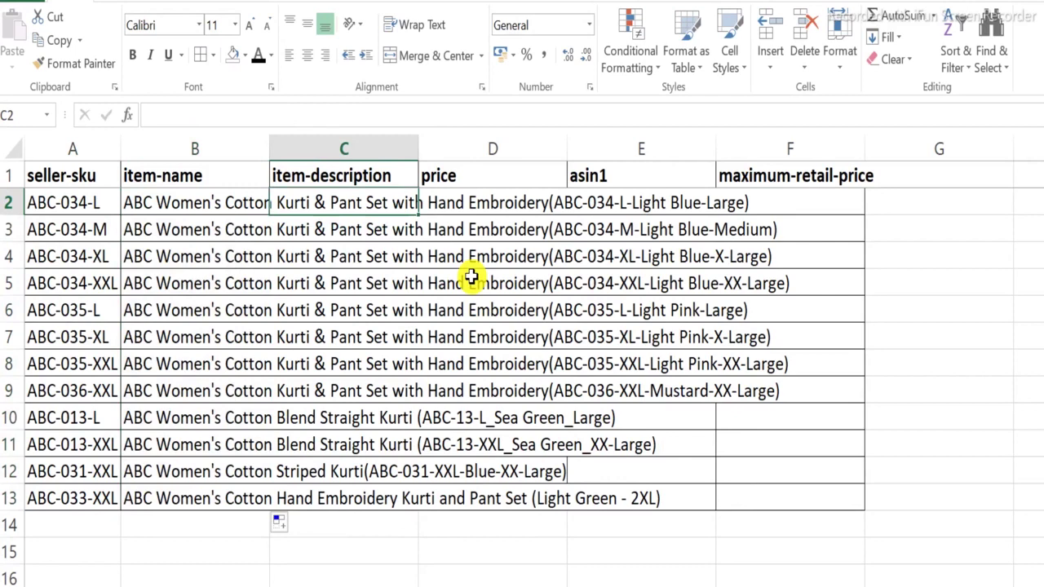
Enter =VLOOKUP(A:A,'[Sheet-2.xlsx]Sheet1'!$B:$D,3,FALSE) in C2 and fill it down to C13
text(=vlo)
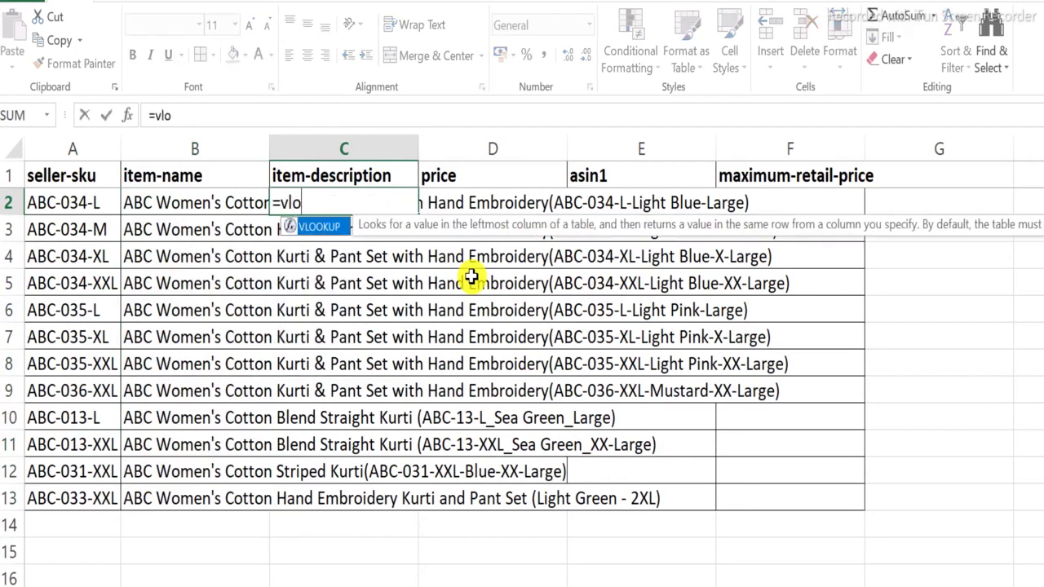
key(Tab)
key(Left)
key(Left)
key(ctrl+space)
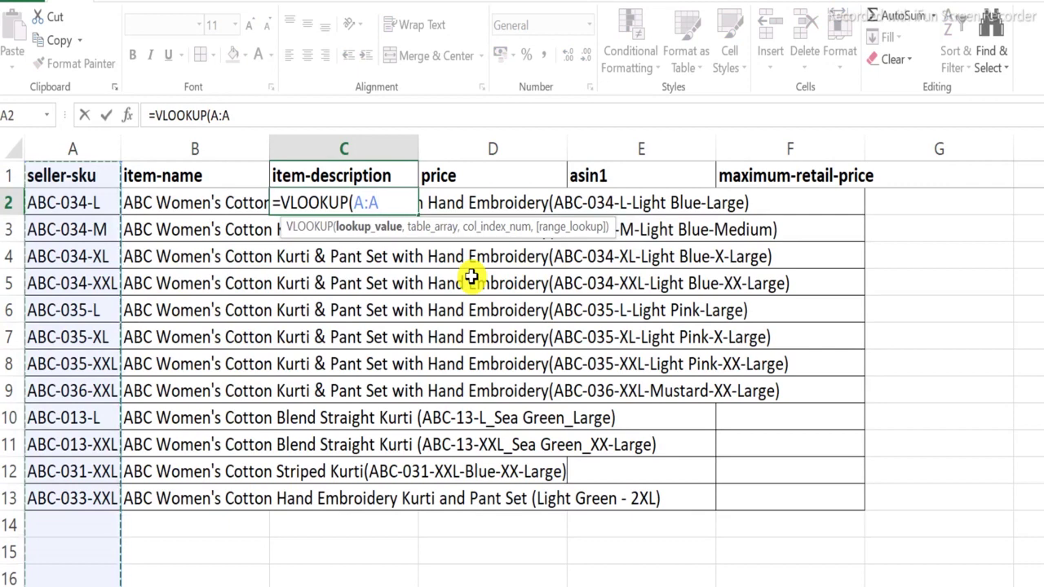
text(,)
key(ctrl+Tab)
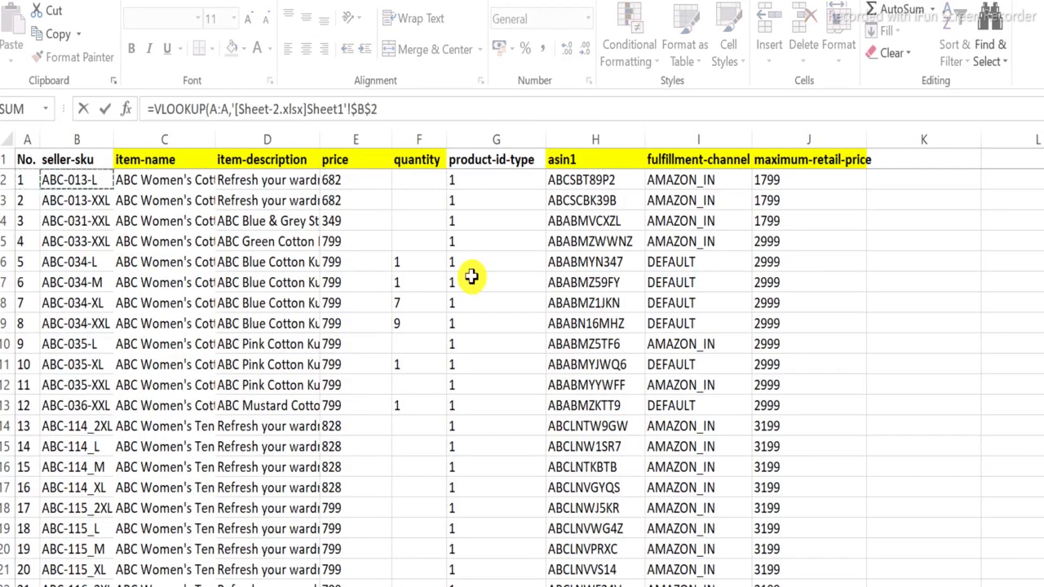
key(ctrl+space)
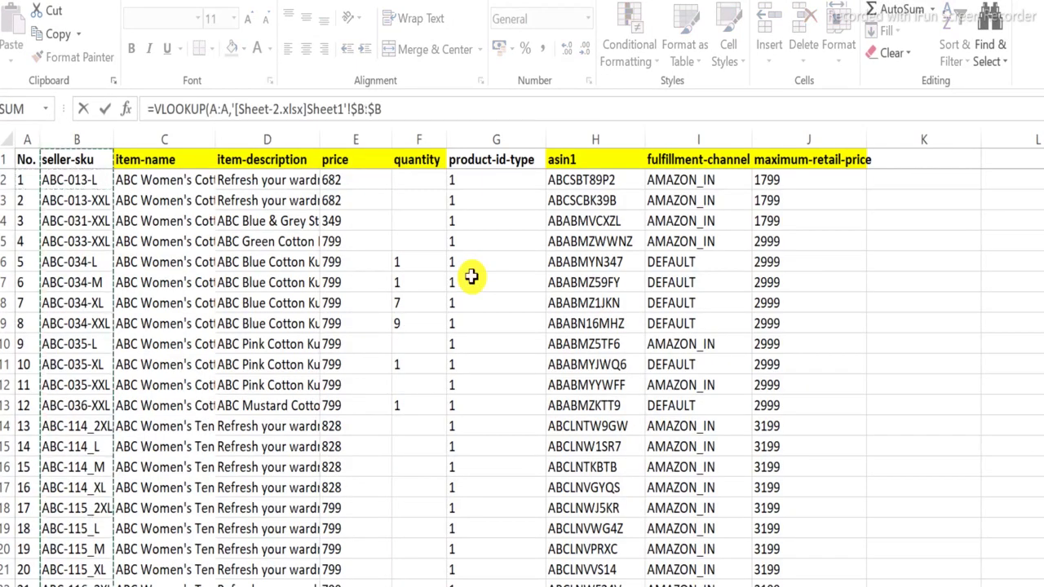
key(shift+Right)
key(shift+Right)
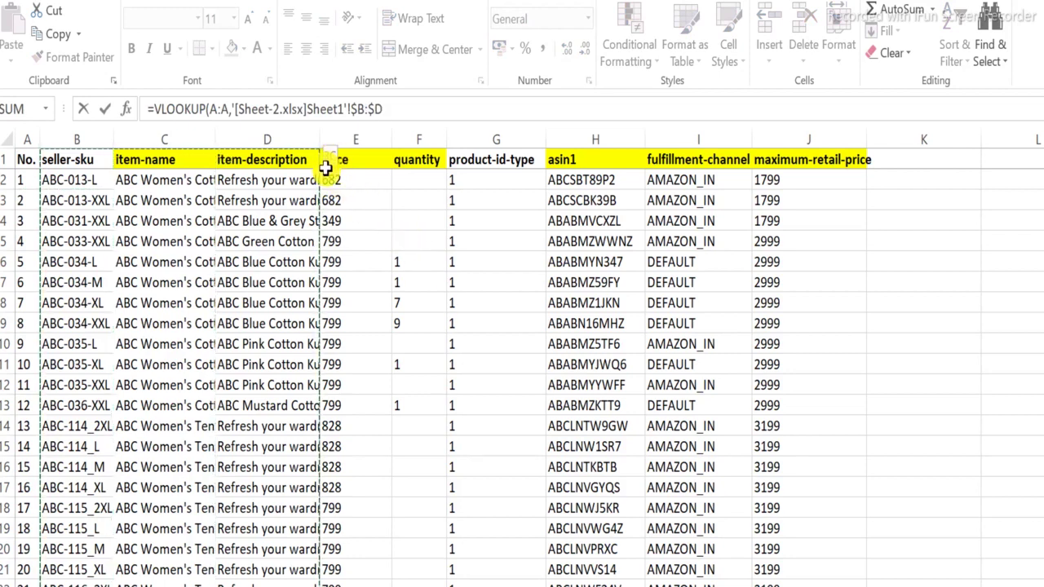
text(,)
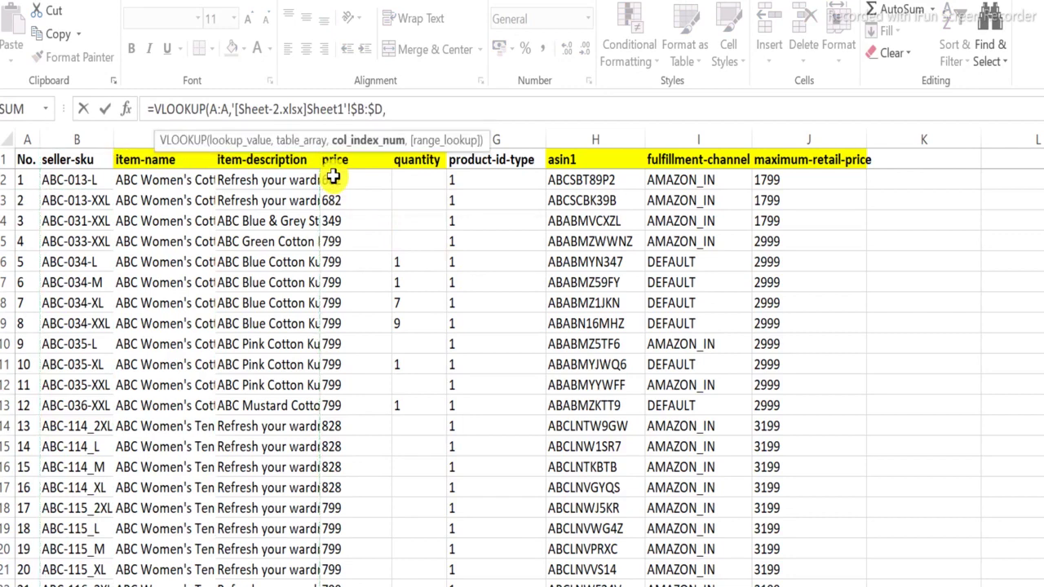
text(3,FALSE))
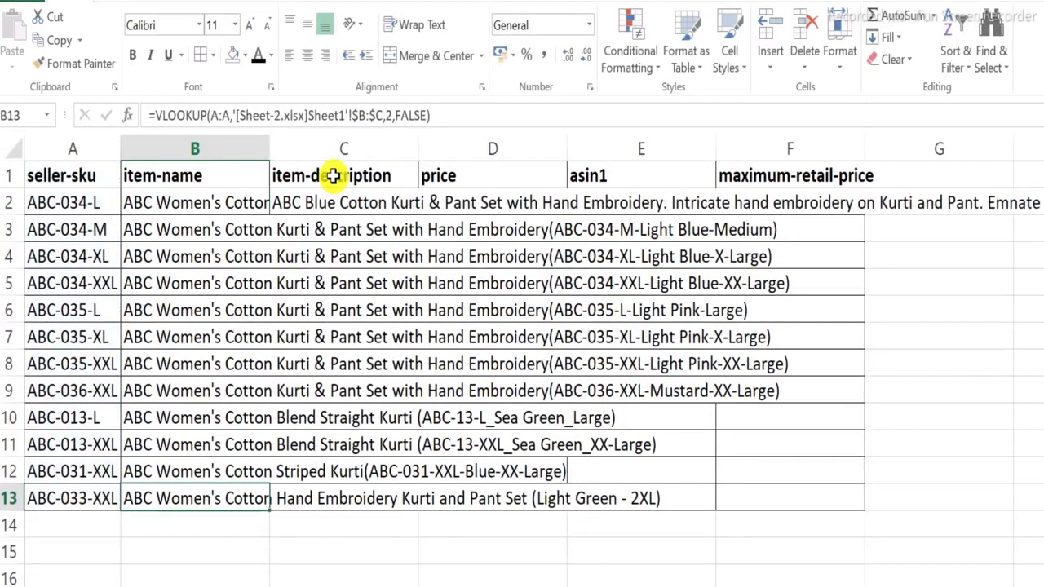
key(ctrl+d)
Clear the asin1 and maximum-retail-price headers by deleting columns E:F contents
click(334, 175)
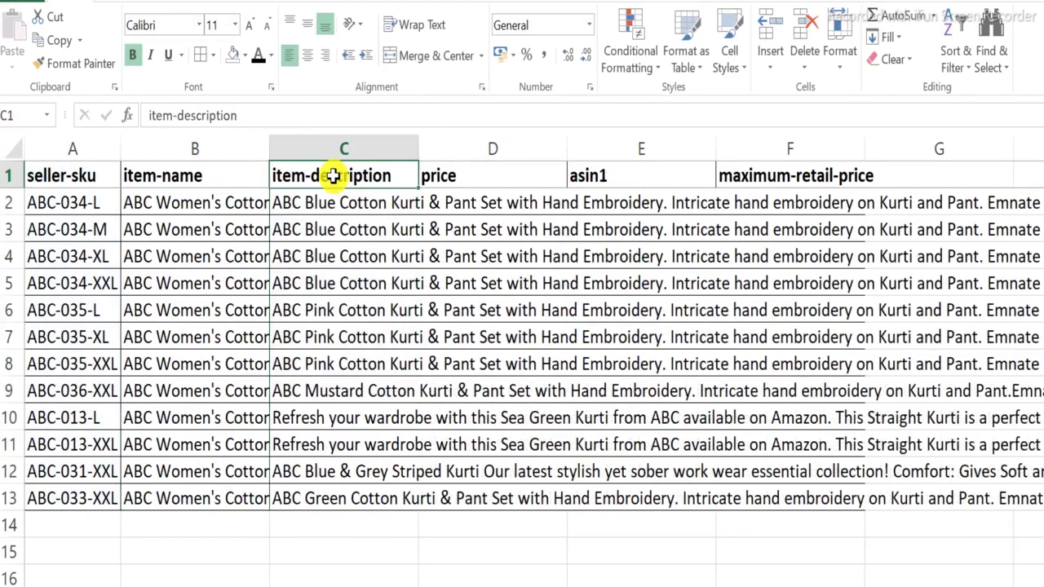
key(Down)
key(Right)
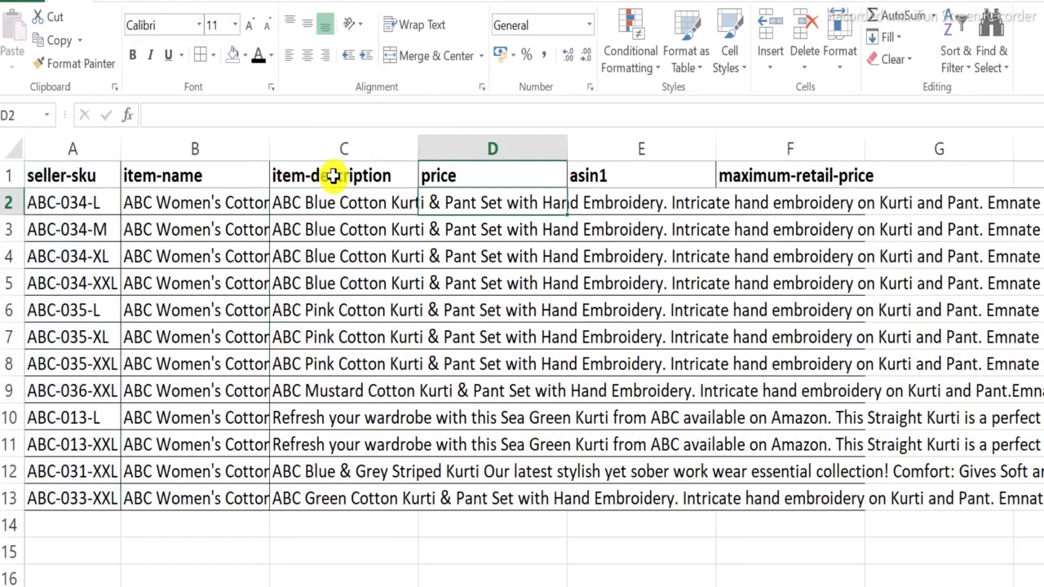
key(Right)
key(ctrl+space)
key(shift+Right)
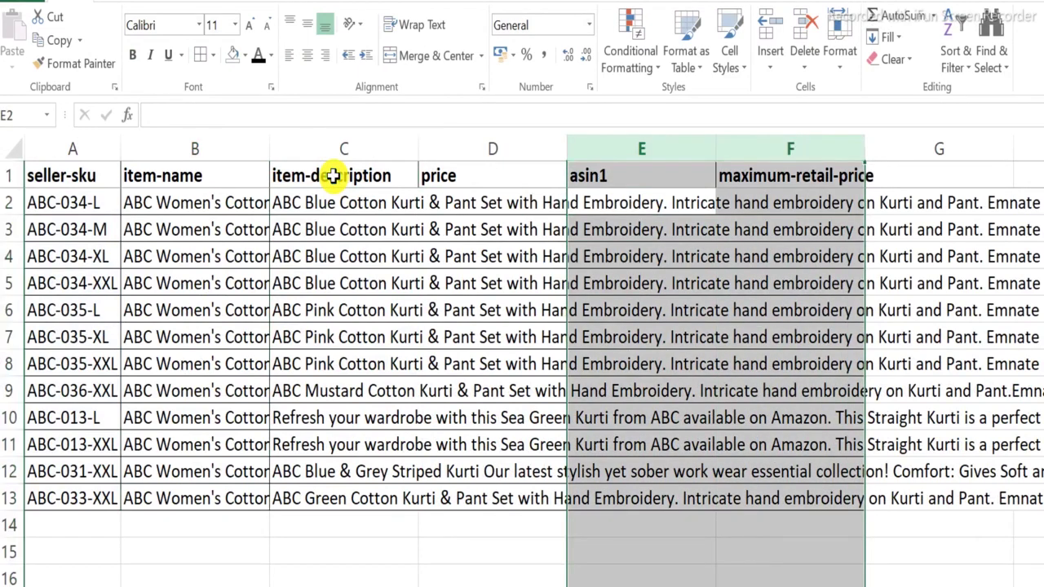
key(Delete)
key(Left)
Enter =VLOOKUP(A:A,'[Sheet-2.xlsx]Sheet1'!$B:$E,4,FALSE) in D2 to look up the price
text(=vl)
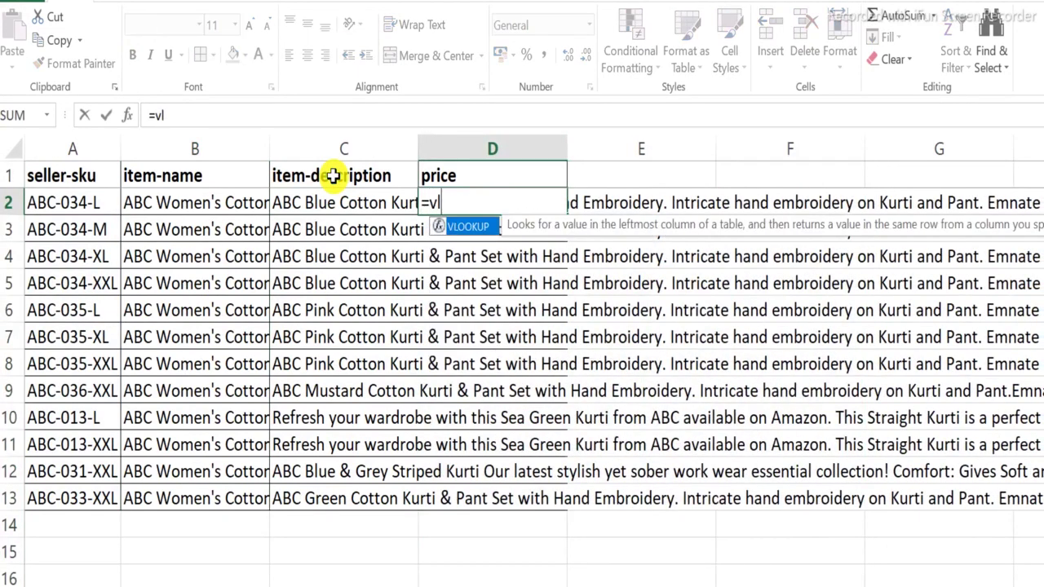
key(Tab)
key(Left)
key(Left)
key(Left)
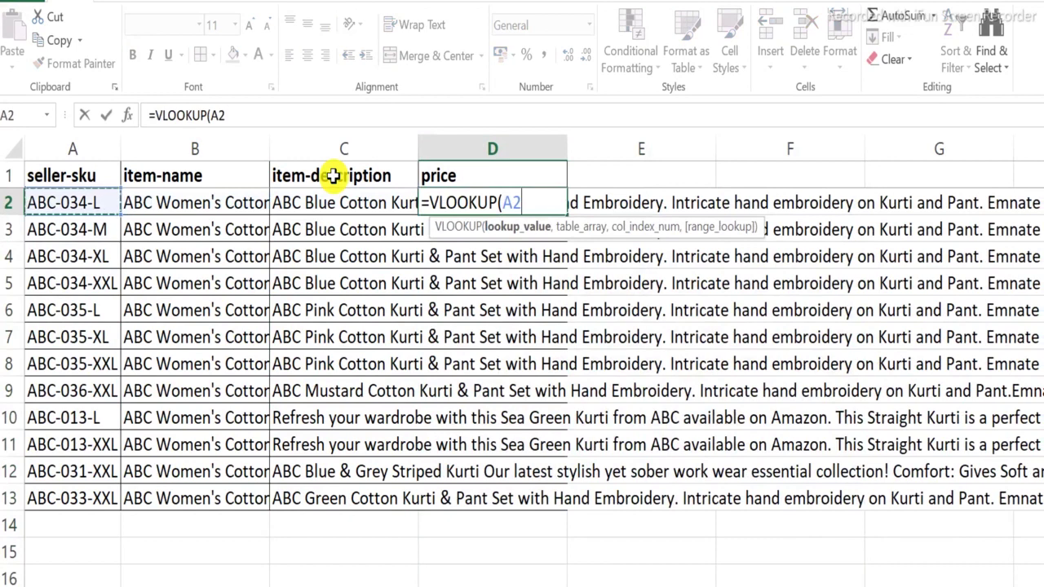
key(ctrl+space)
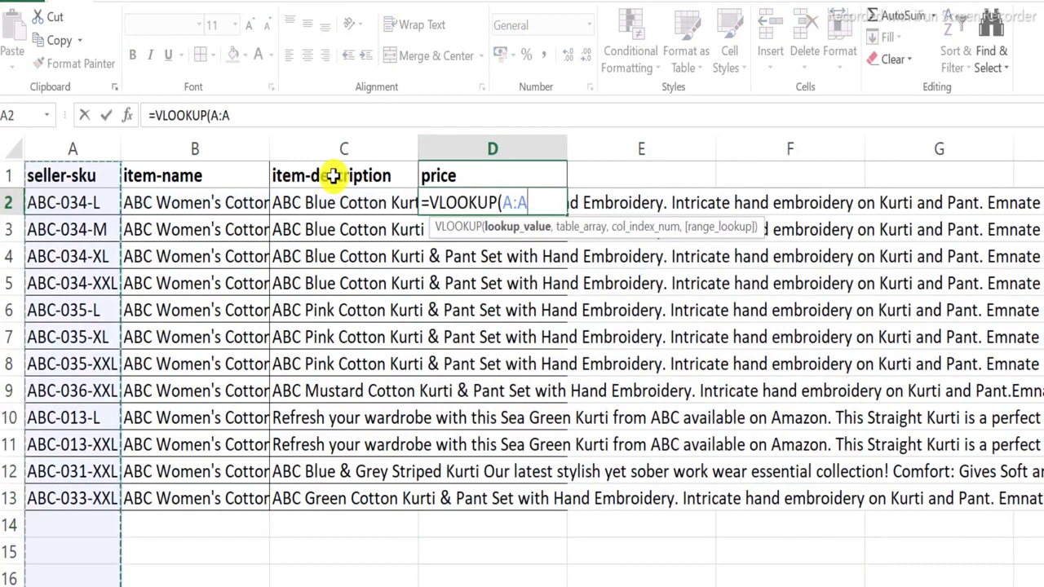
text(,)
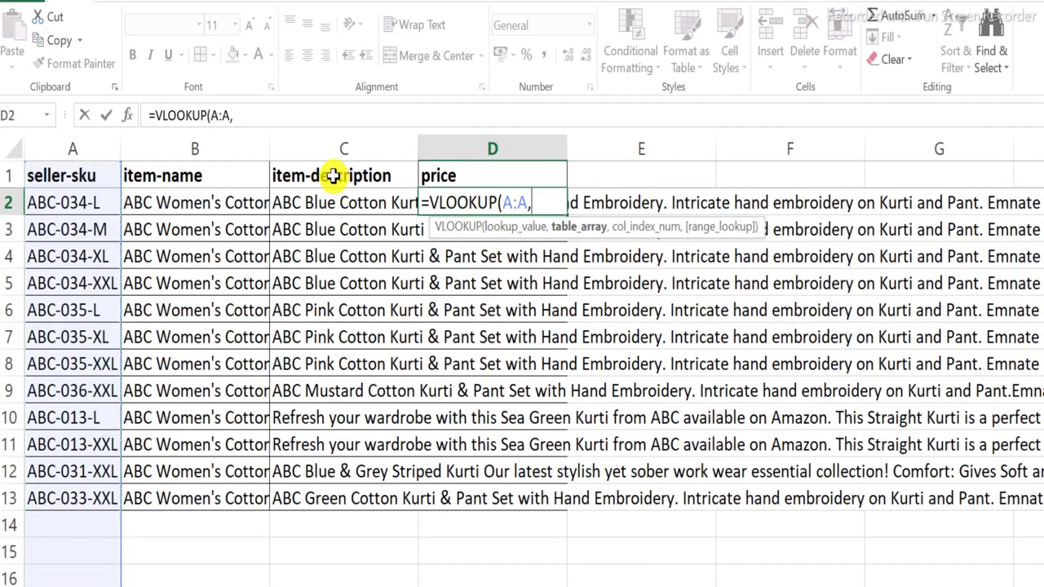
key(ctrl+Page_Down)
key(ctrl+space)
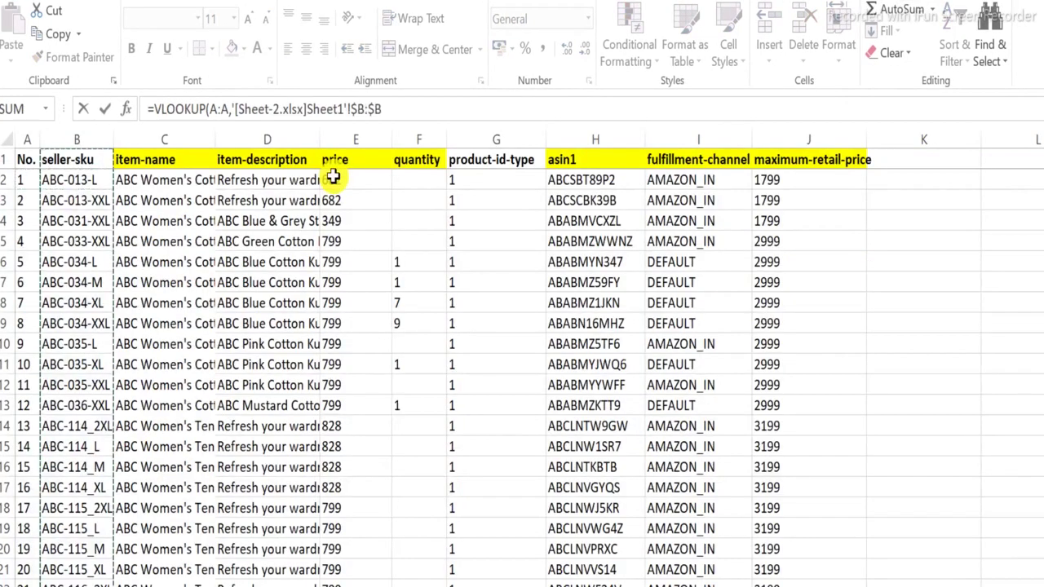
key(shift+Right)
key(shift+Right)
key(shift+Right)
key(shift+Right)
key(shift+Right)
key(shift+Left)
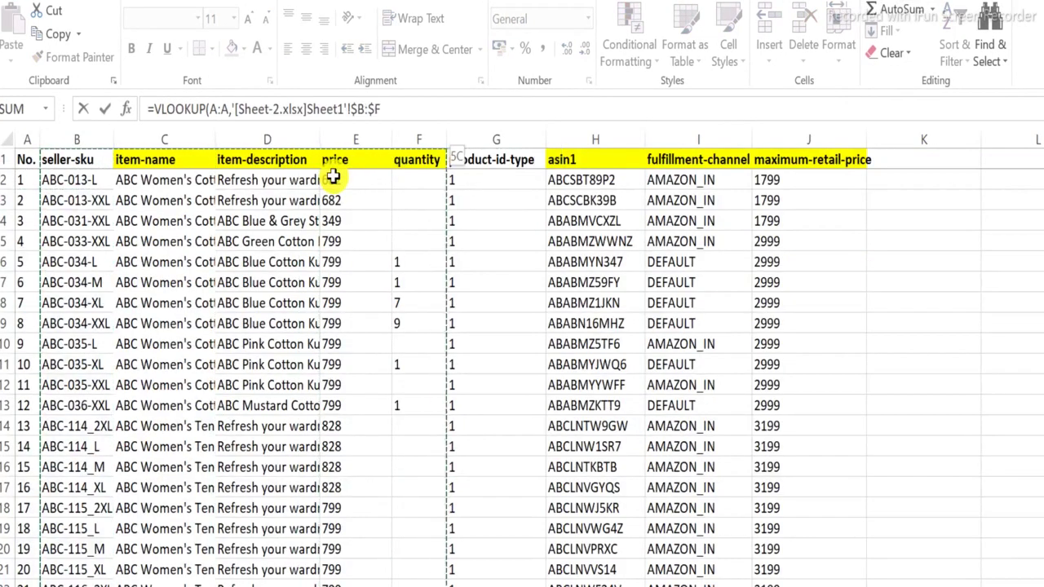
key(shift+Left)
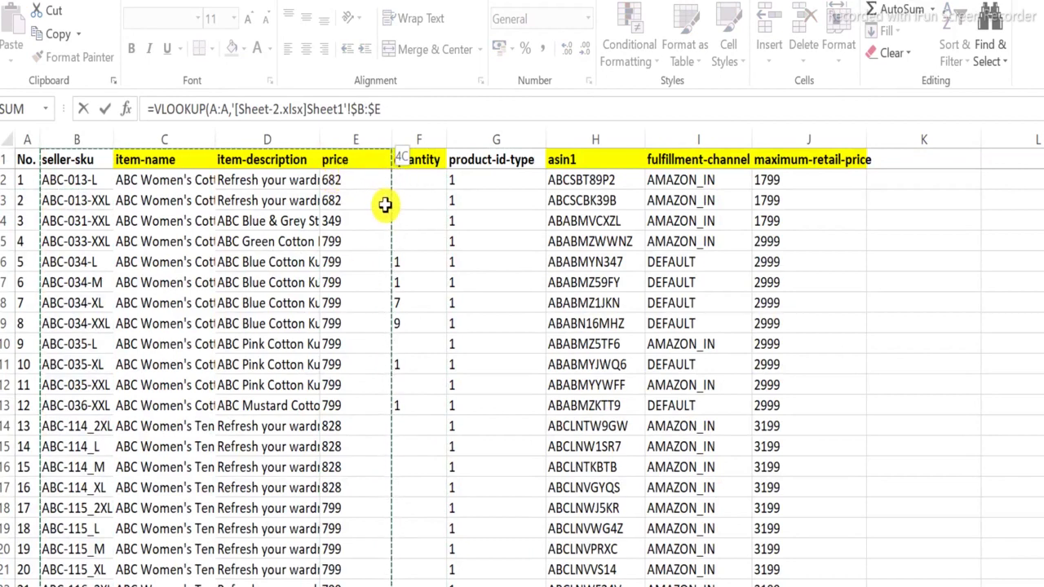
text(,)
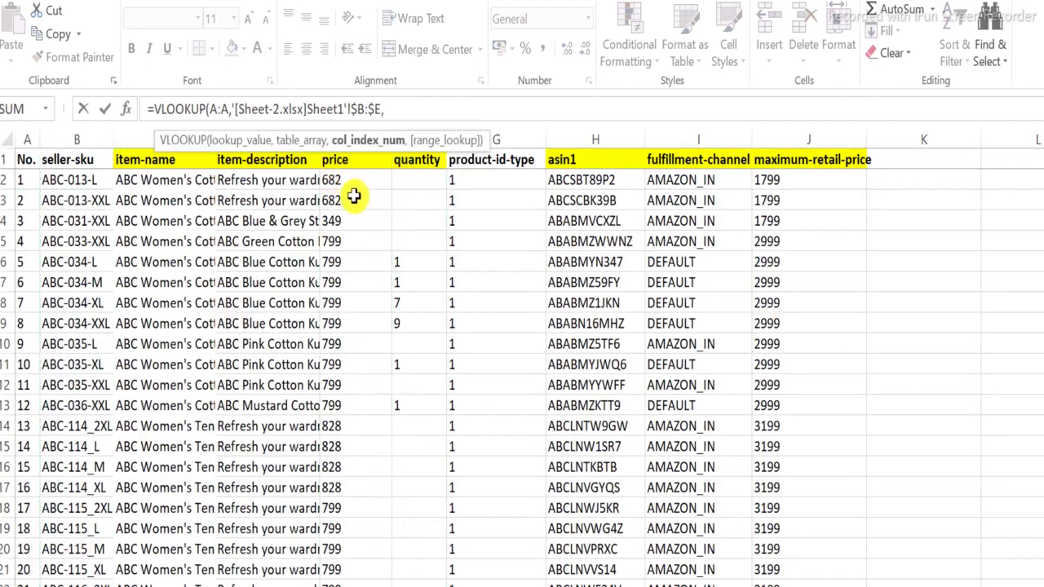
text(4,FALSE)
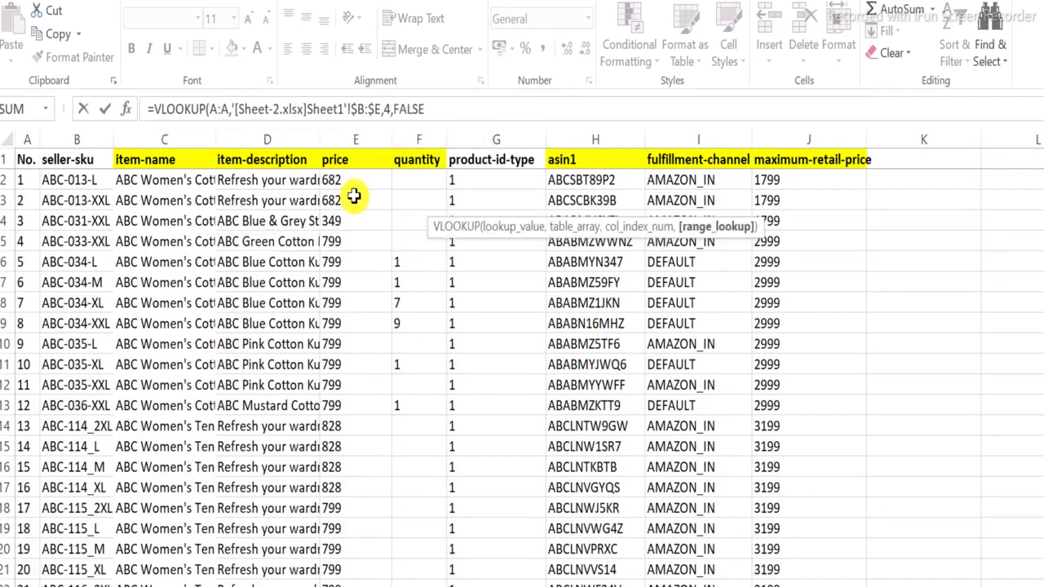
text())
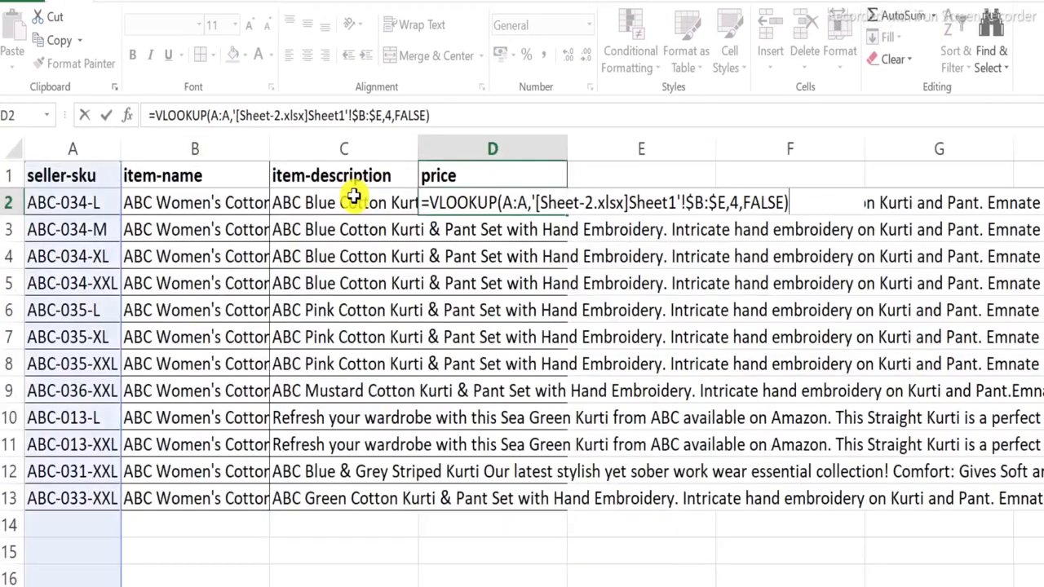
Fill the price formula down through D13, giving prices like 799, 682 and 349
key(ctrl+shift+Up)
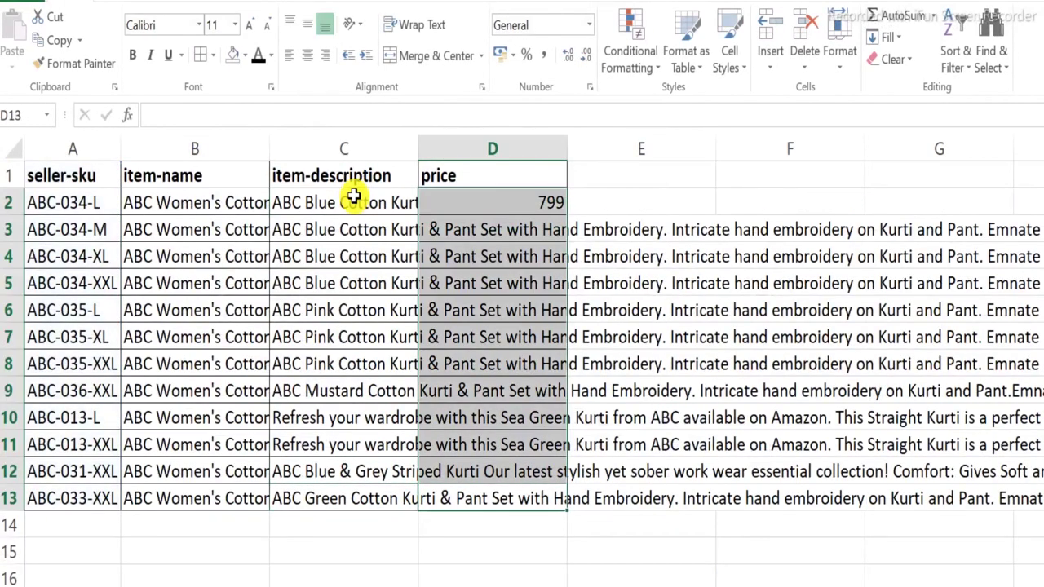
key(ctrl+d)
key(ctrl+Up)
key(ctrl+Home)
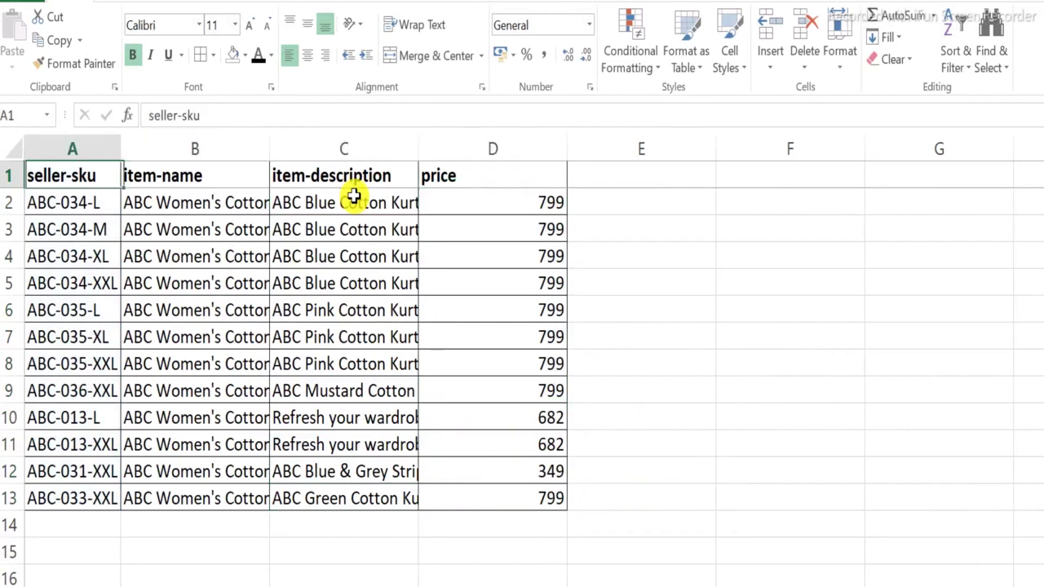
key(Down)
key(Right)
key(ctrl+Home)
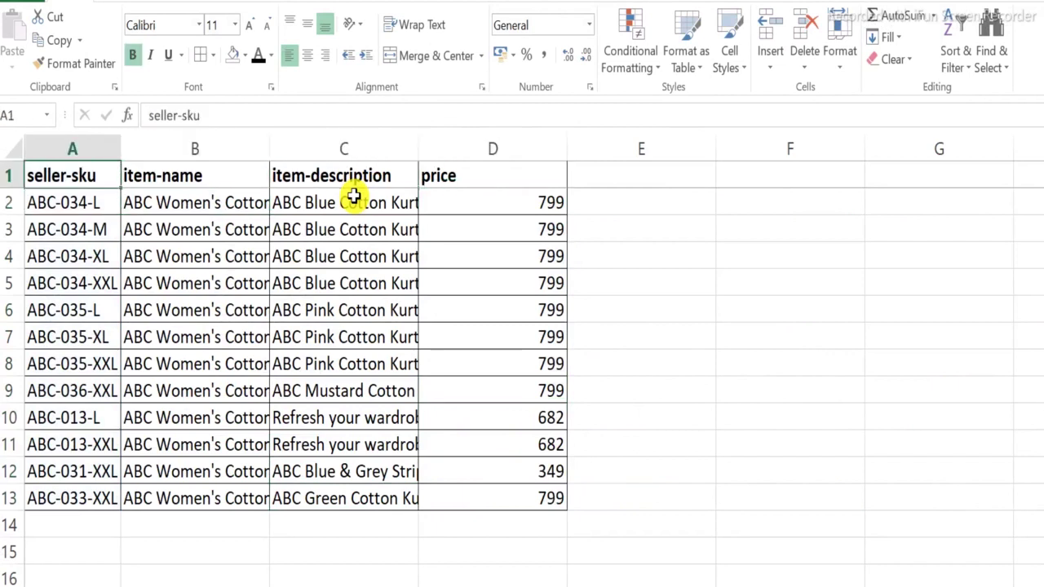